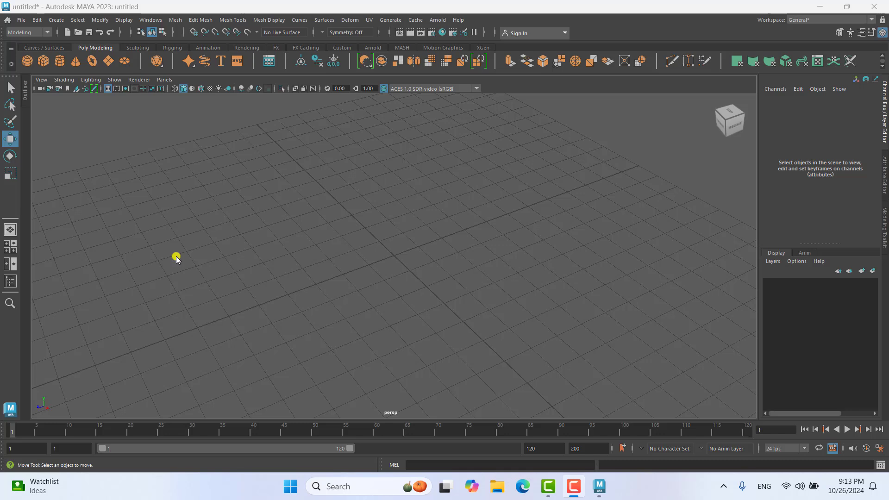
- Create a polygon cube at the origin
scroll(210, 234, "down", 5)
mouse_move(296, 260)
left_mouse_down("alt")
mouse_move(314, 276)
mouse_move(317, 265)
left_mouse_up("alt")
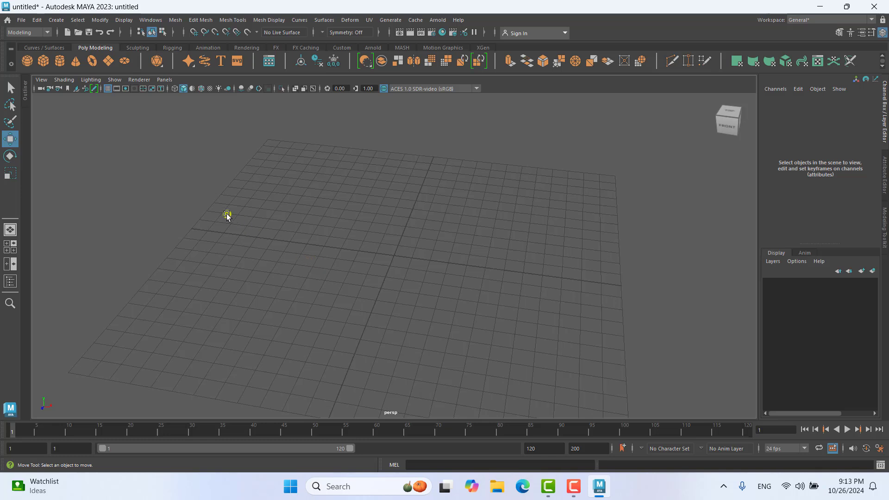
left_click(45, 64)
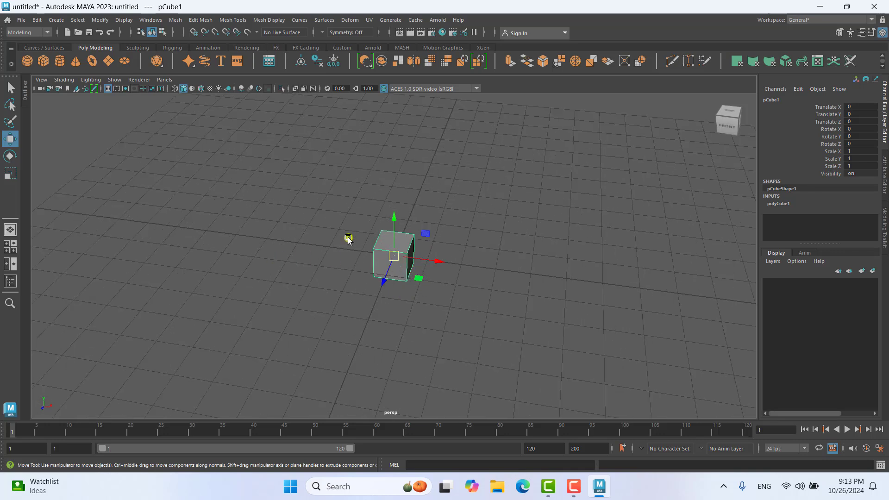
- Scale the cube from top view to 4.125 along X and 1.643 along Z
key("r")
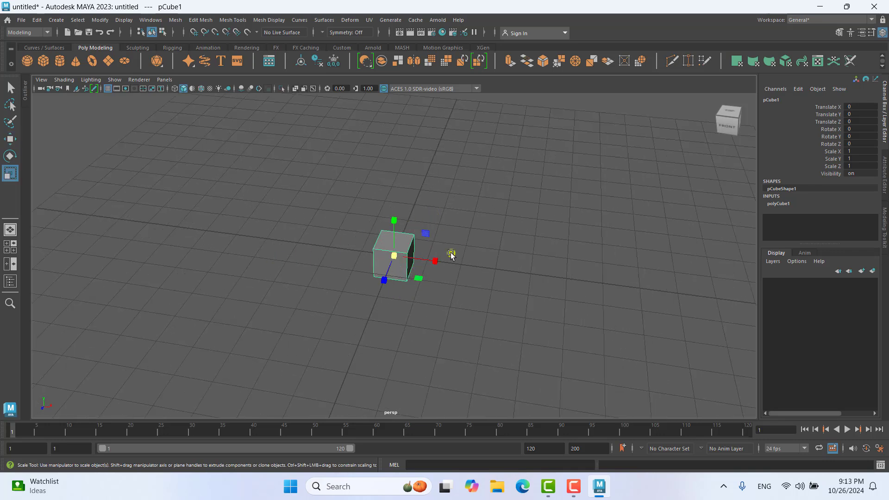
mouse_move(503, 202)
left_mouse_down("alt")
mouse_move(499, 225)
mouse_move(449, 230)
mouse_move(553, 198)
left_mouse_up("alt")
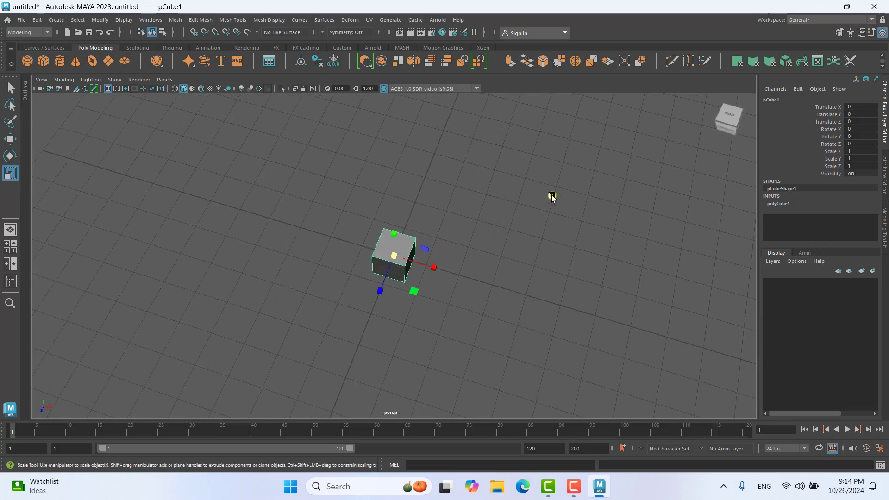
left_click(731, 116)
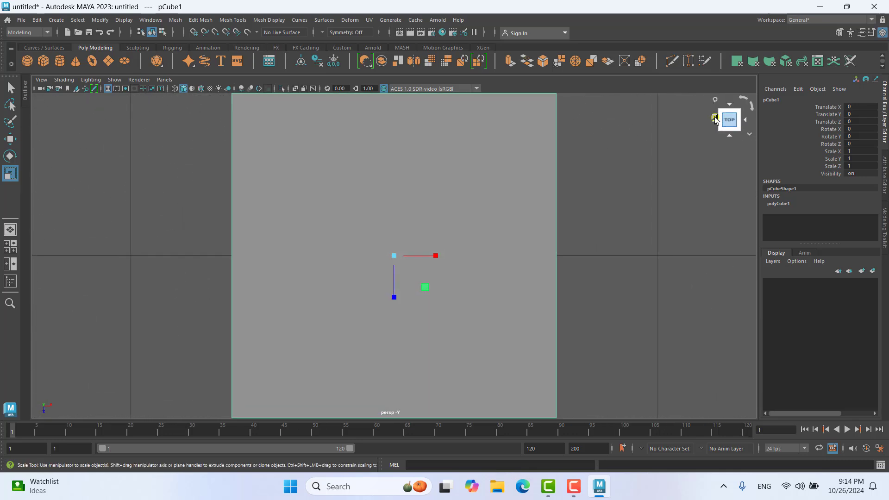
scroll(486, 252, "down", 2)
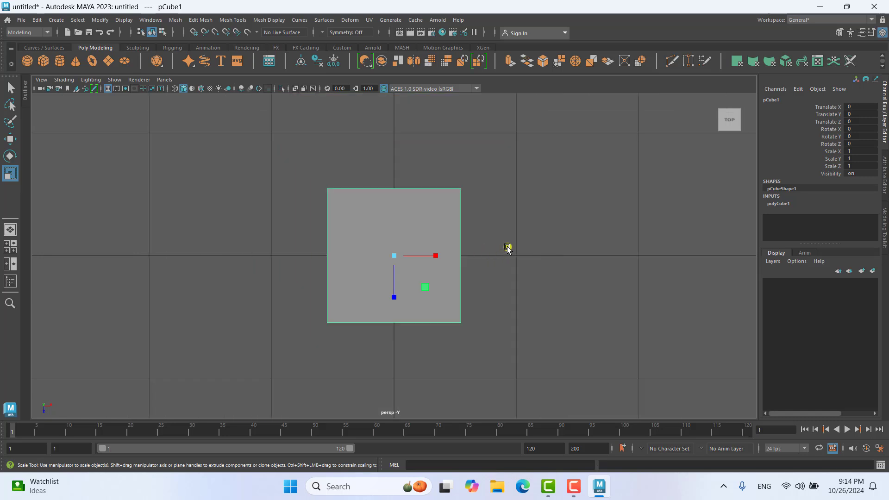
left_click_drag(424, 288, 445, 295)
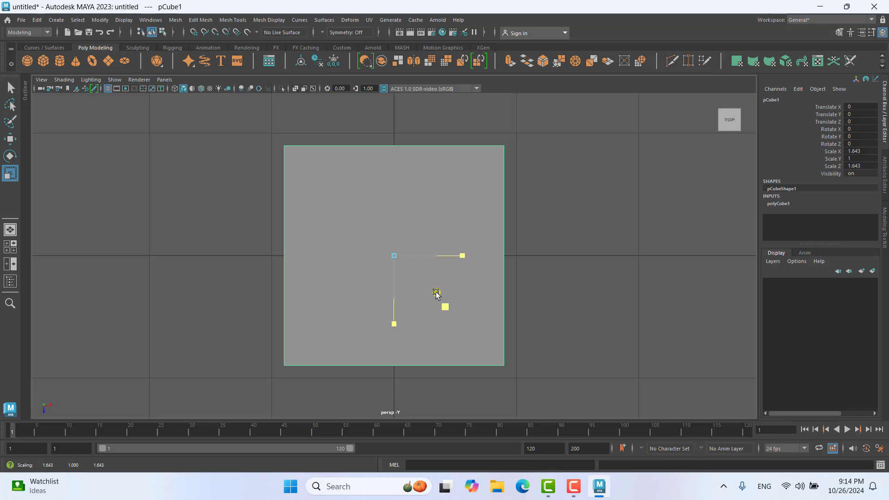
left_click_drag(445, 294, 437, 293)
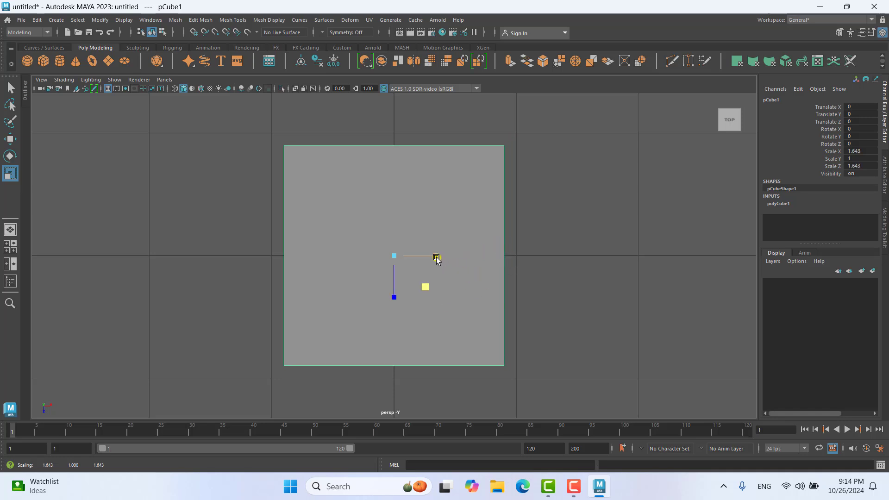
mouse_move(437, 258)
left_mouse_down()
mouse_move(509, 257)
mouse_move(500, 256)
left_mouse_up()
scroll(533, 283, "down", 2)
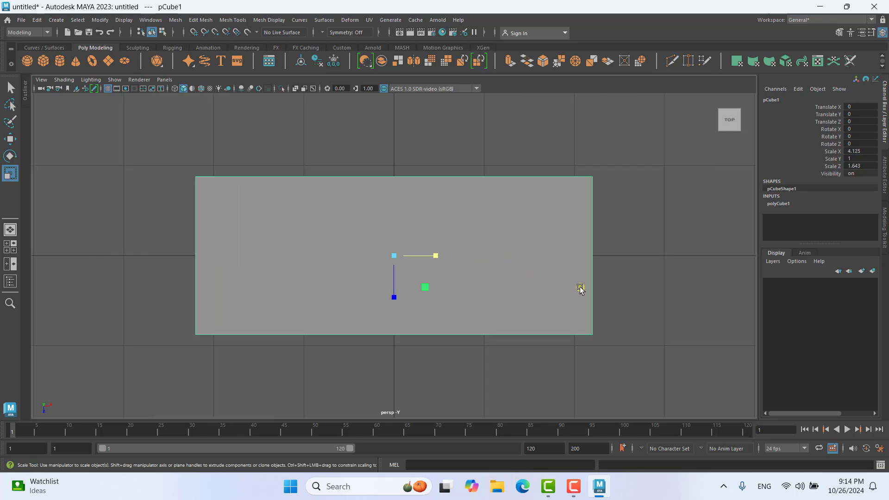
mouse_move(594, 298)
left_mouse_down("alt")
mouse_move(568, 250)
mouse_move(589, 235)
mouse_move(570, 250)
mouse_move(584, 248)
mouse_move(552, 214)
mouse_move(461, 246)
left_mouse_up("alt")
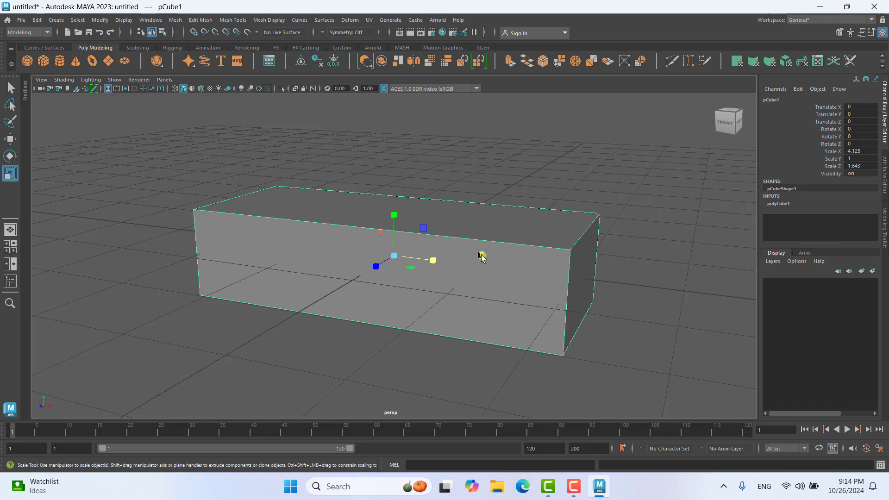
- Flatten pCube1 to Scale Y 0.161 and reselect it
left_click_drag(602, 189, 601, 213, "alt")
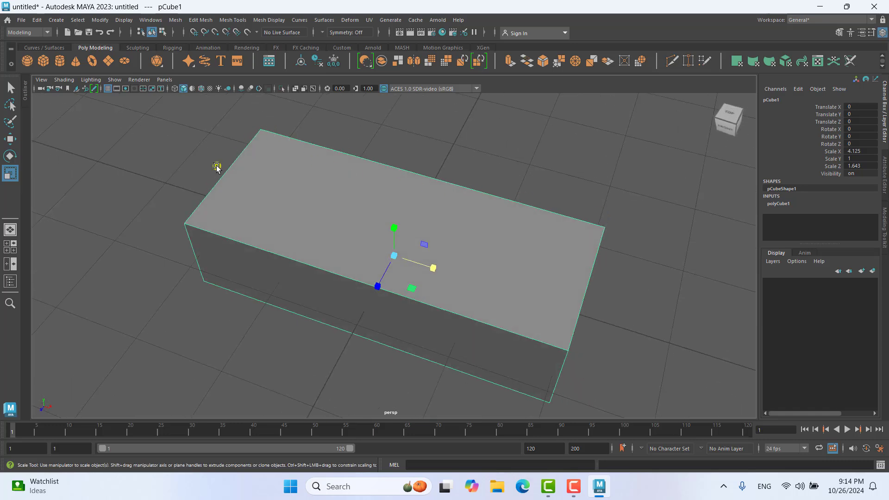
mouse_move(633, 277)
left_mouse_down("alt")
mouse_move(655, 255)
mouse_move(655, 262)
mouse_move(648, 256)
left_mouse_up("alt")
left_click_drag(395, 215, 400, 254)
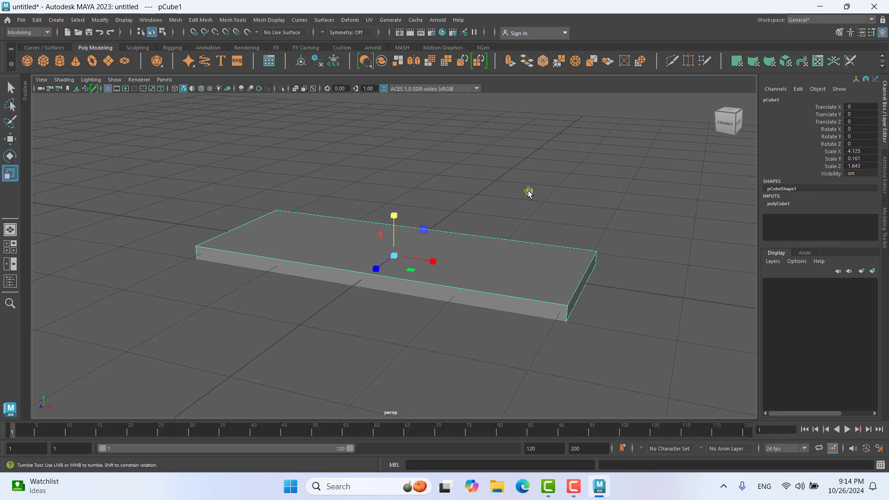
mouse_move(528, 190)
left_mouse_down("alt")
mouse_move(499, 168)
mouse_move(566, 181)
mouse_move(527, 193)
left_mouse_up("alt")
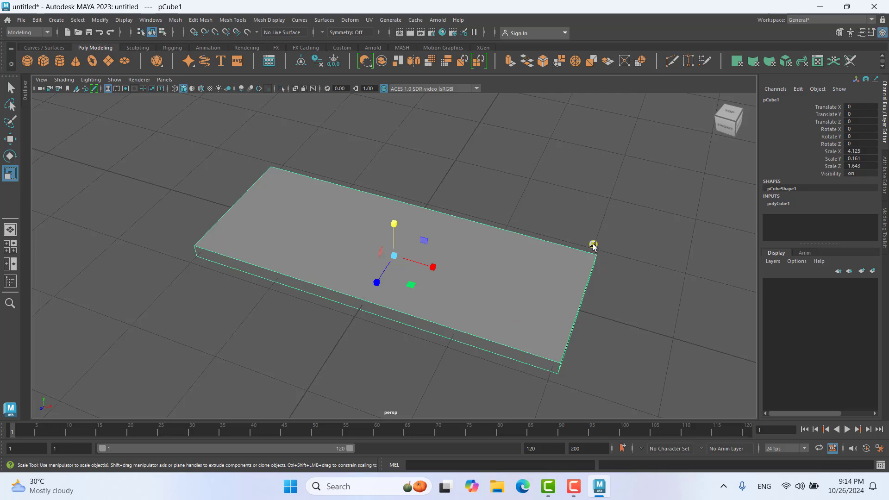
left_click_drag(560, 211, 560, 202, "alt")
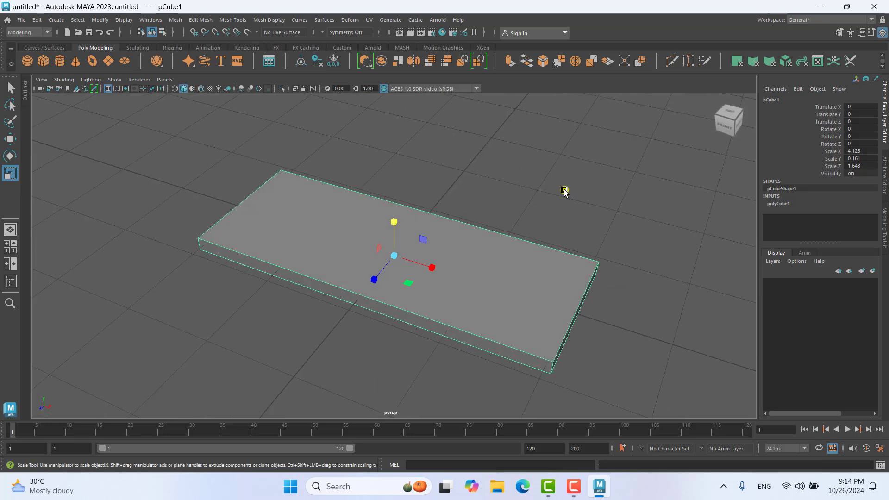
left_click(566, 190)
left_click(440, 242)
- Bevel the slab with Fraction 0.4 and 3 segments, then deselect it
left_click(543, 61)
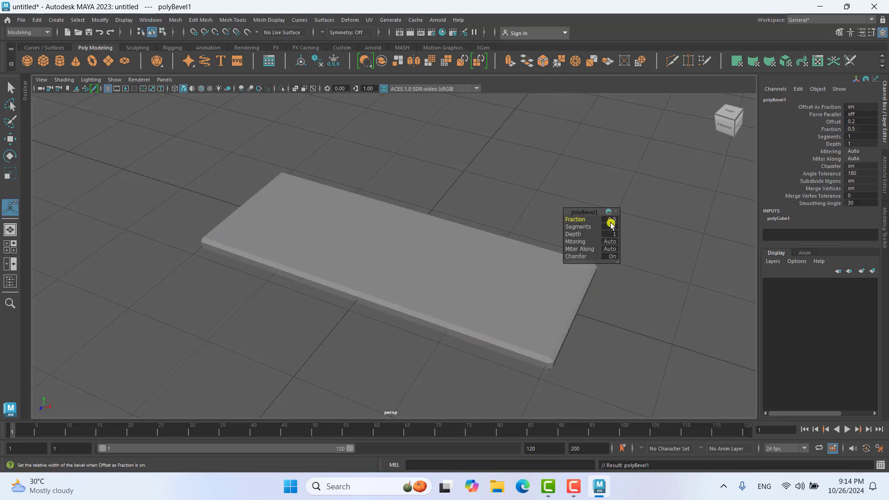
mouse_move(386, 235)
left_mouse_down("alt")
mouse_move(379, 223)
mouse_move(429, 288)
left_mouse_up("alt")
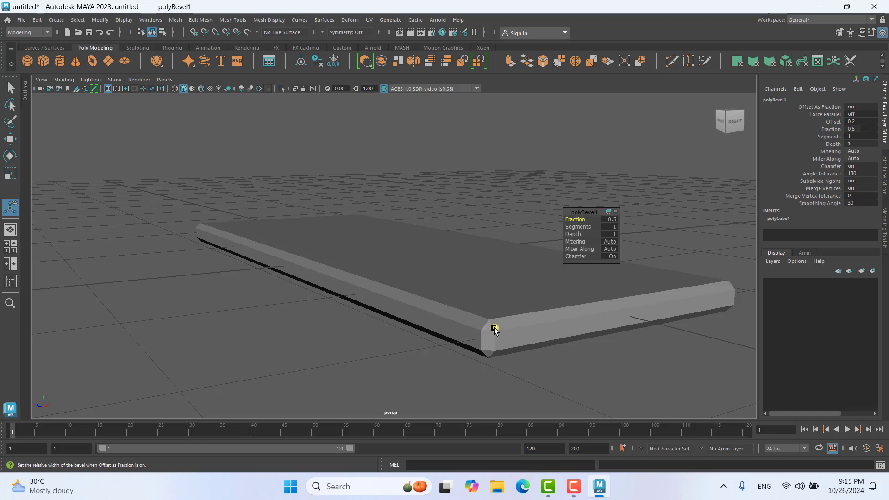
left_click(609, 220)
type("5")
key("Return")
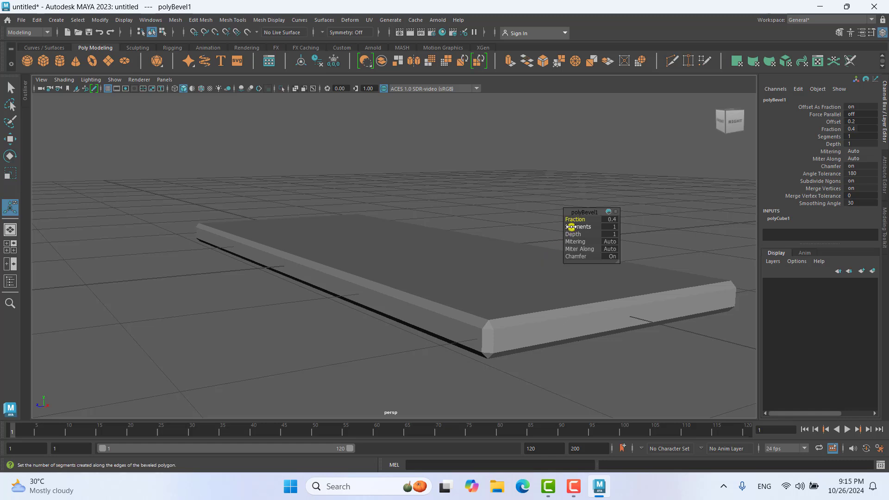
left_click_drag(572, 227, 580, 227)
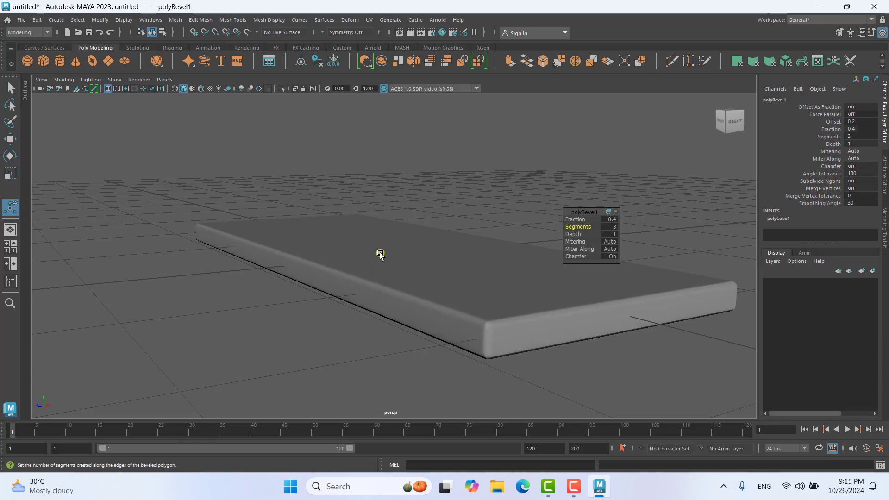
mouse_move(457, 263)
left_mouse_down("alt")
mouse_move(407, 244)
mouse_move(397, 261)
mouse_move(465, 236)
mouse_move(418, 294)
mouse_move(536, 236)
mouse_move(562, 255)
mouse_move(521, 211)
left_mouse_up("alt")
left_click(520, 211)
scroll(400, 277, "down", 3)
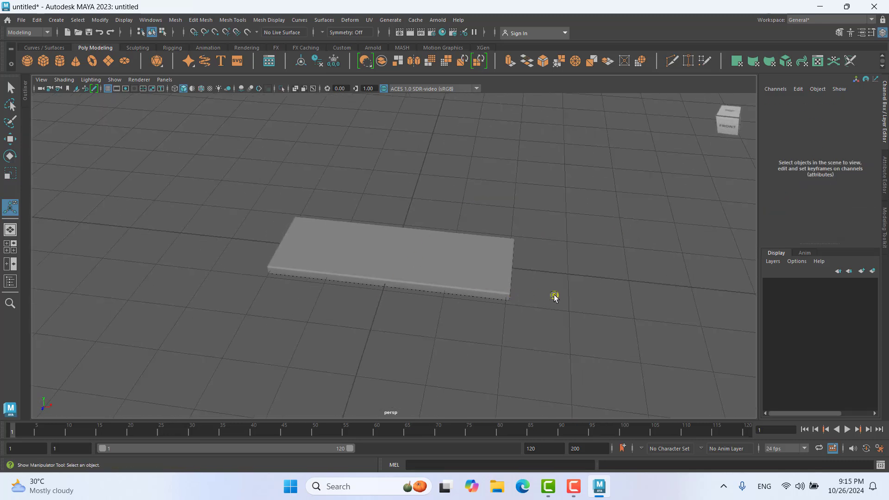
- Move the bevelled slab up to Translate Y 1.066 and show the four-view layout
mouse_move(565, 310)
left_mouse_down("alt")
mouse_move(565, 278)
mouse_move(578, 280)
mouse_move(562, 268)
mouse_move(558, 284)
mouse_move(501, 304)
mouse_move(415, 276)
left_mouse_up("alt")
left_click(390, 264)
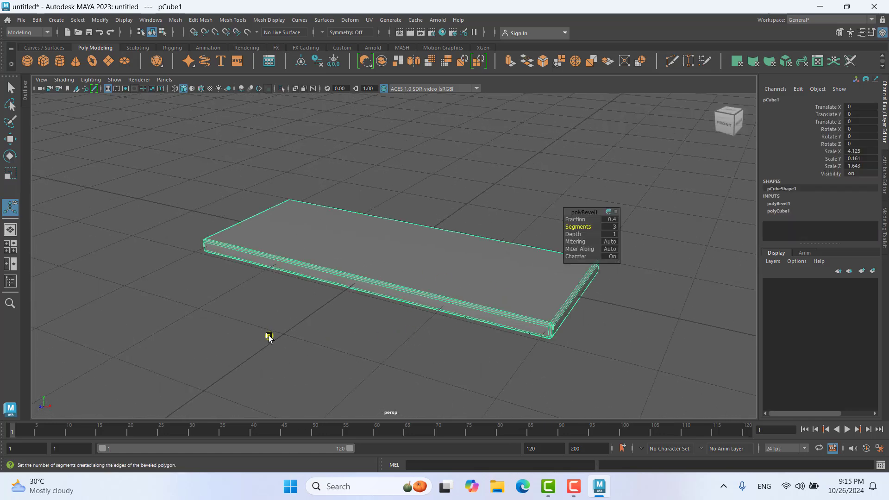
key("w")
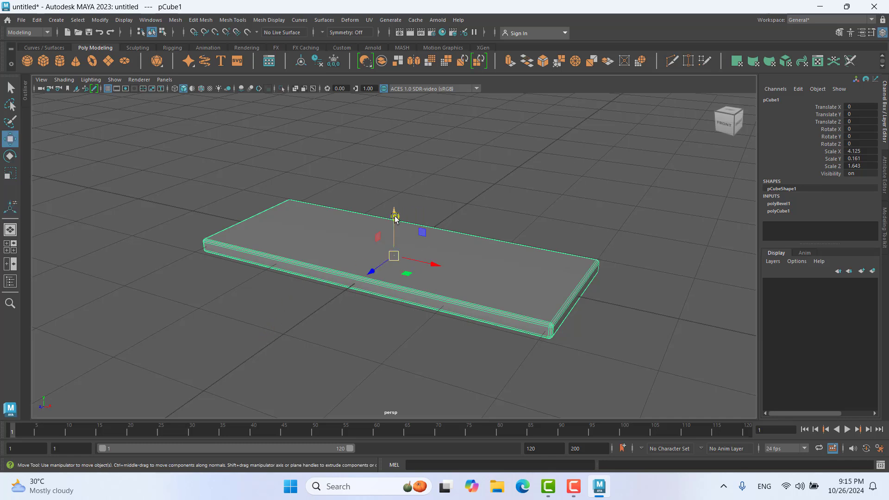
left_click_drag(395, 213, 406, 130)
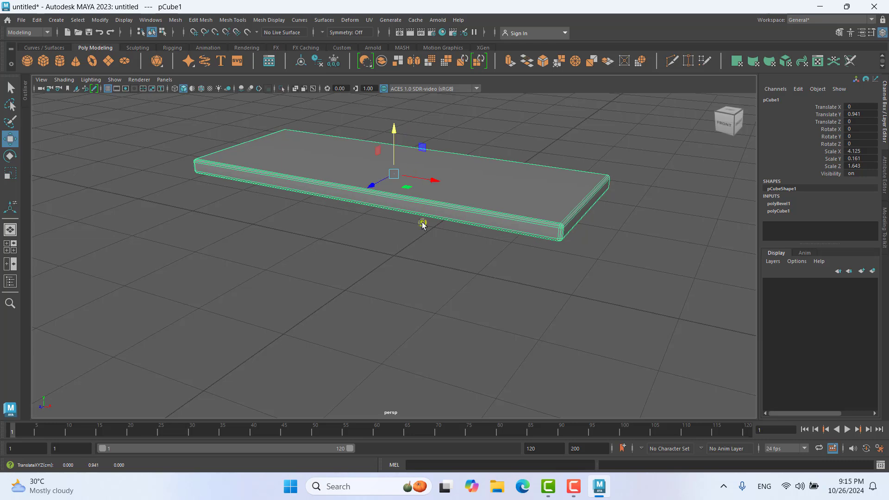
mouse_move(389, 334)
left_mouse_down("alt")
mouse_move(419, 302)
mouse_move(433, 314)
mouse_move(425, 297)
left_mouse_up("alt")
left_click_drag(393, 155, 395, 145)
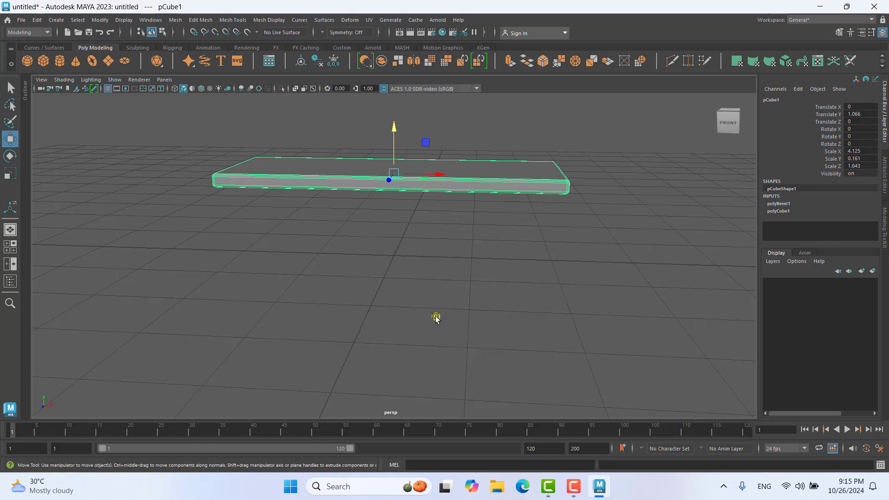
key("space")
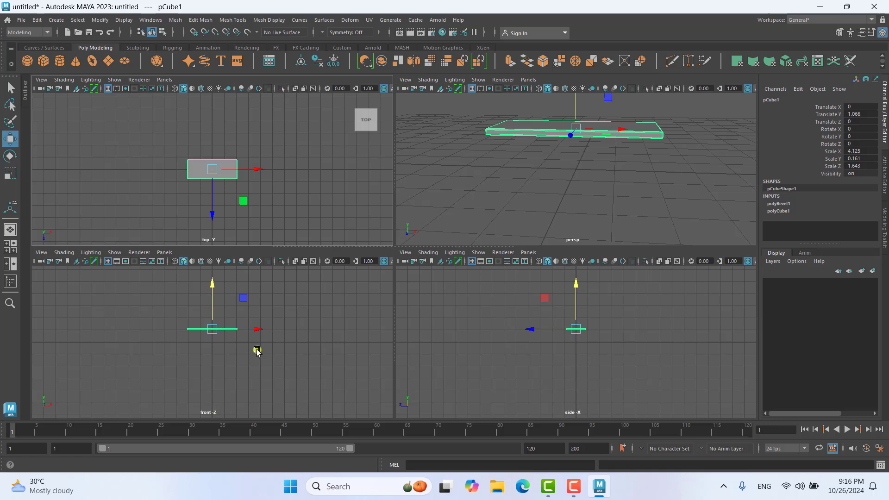
- In the maximized front view, lift the slab to Translate Y 1.68 and deselect it
key("space")
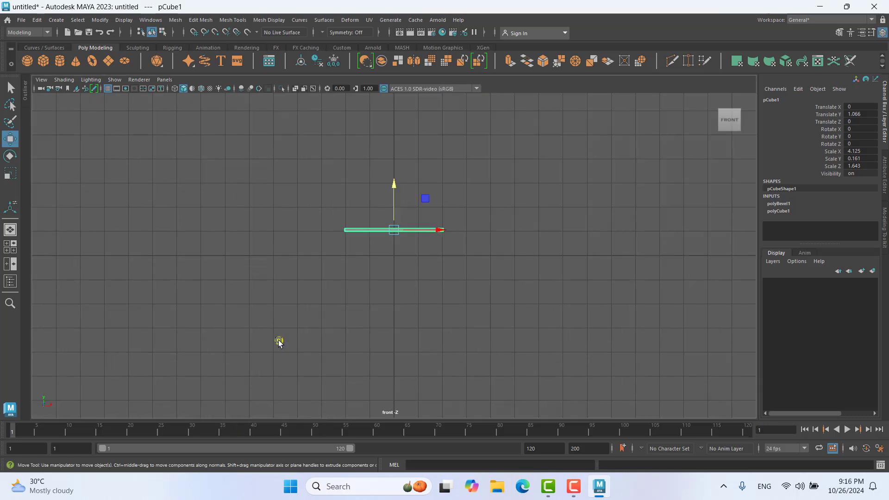
left_click_drag(393, 186, 395, 172)
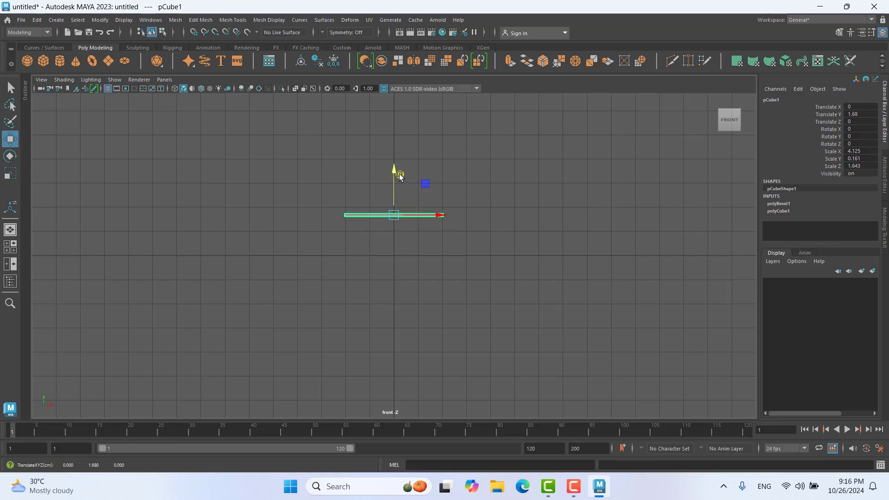
left_click(587, 199)
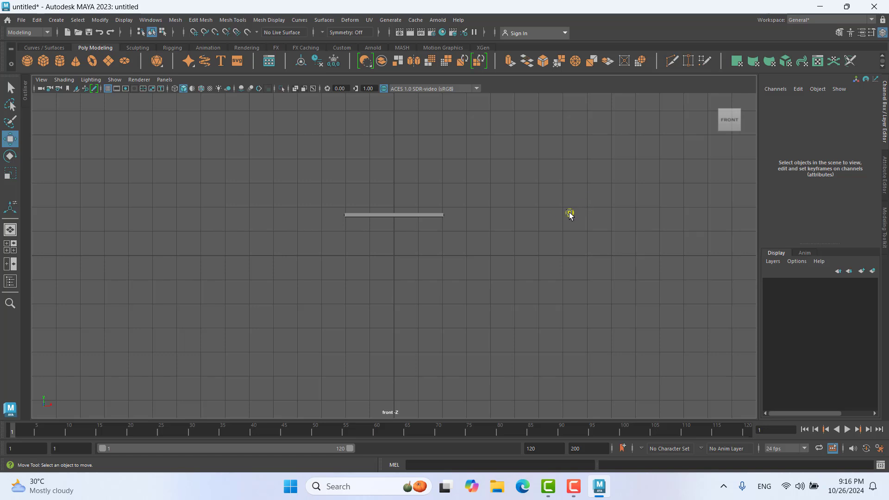
left_click_drag(562, 215, 526, 236, "alt")
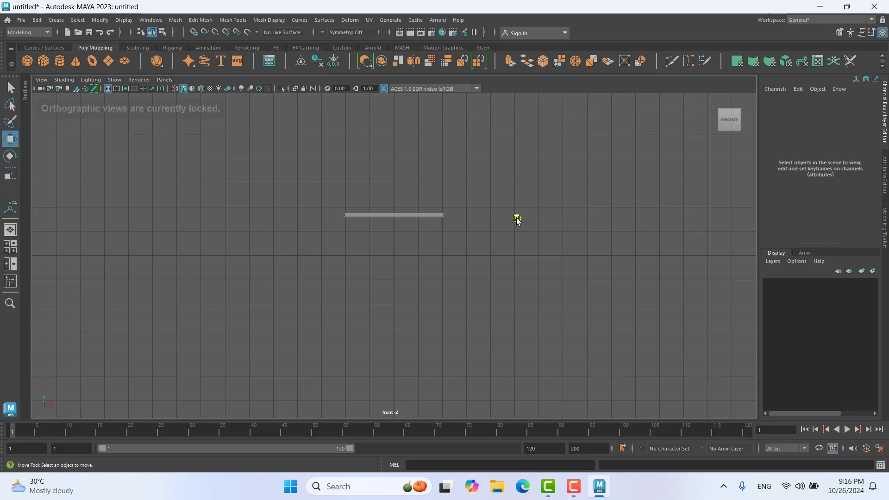
- Maximize the perspective view and orbit to look down on the tabletop
key("space")
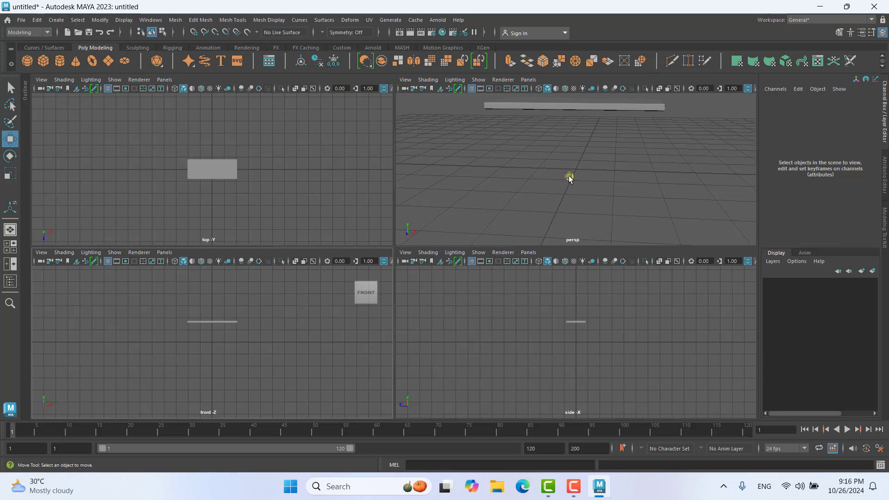
key("space")
scroll(474, 228, "down", 2)
mouse_move(475, 228)
left_mouse_down("alt")
mouse_move(502, 219)
mouse_move(509, 230)
left_mouse_up("alt")
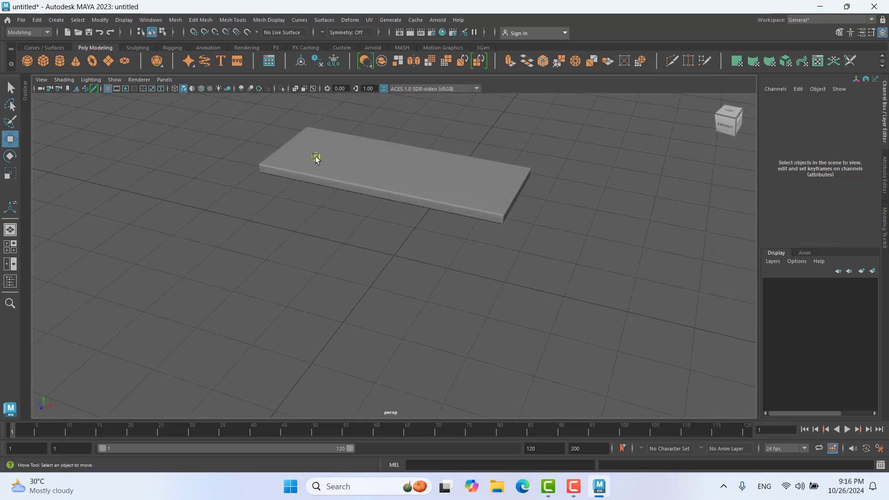
- Add a second cube and scale it uniformly to 0.335
left_click(43, 60)
mouse_move(440, 249)
left_mouse_down("alt")
mouse_move(554, 250)
mouse_move(528, 245)
mouse_move(538, 238)
mouse_move(542, 247)
mouse_move(528, 249)
left_mouse_up("alt")
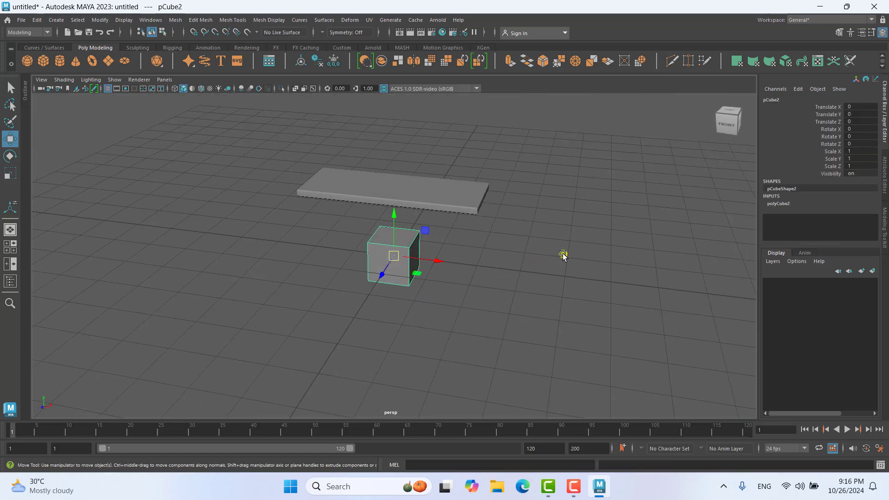
key("r")
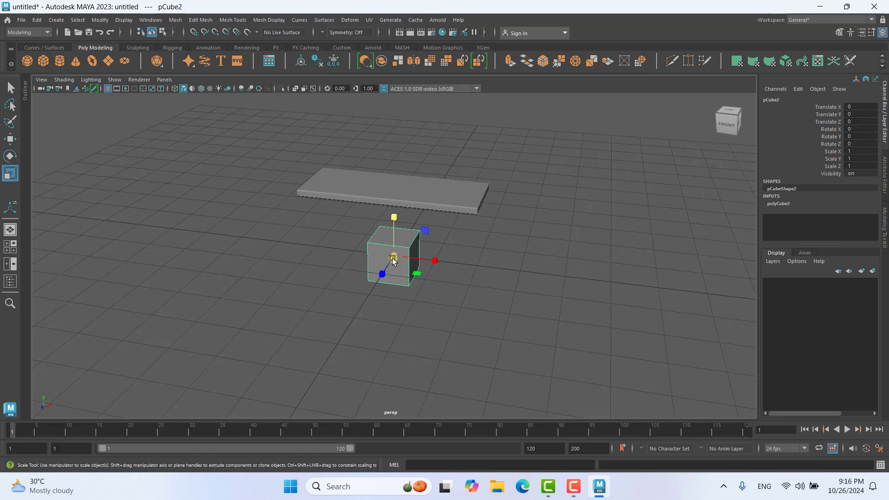
left_click_drag(394, 259, 367, 257)
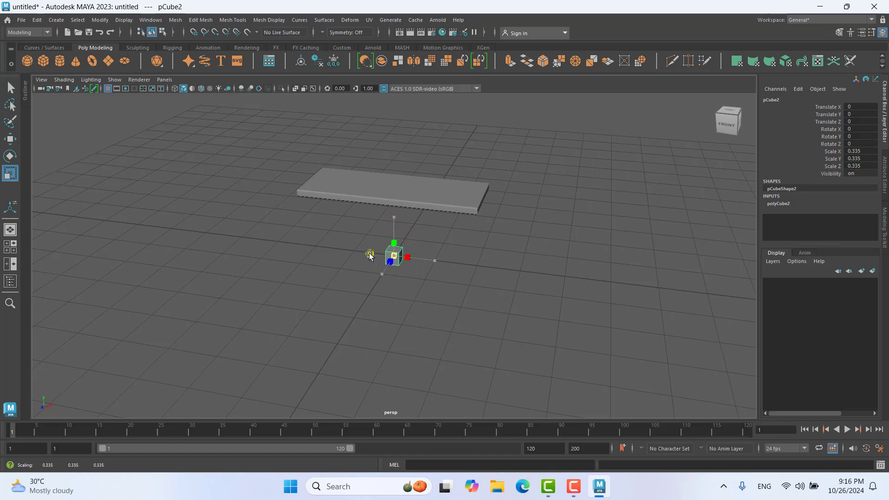
left_click_drag(368, 257, 373, 254)
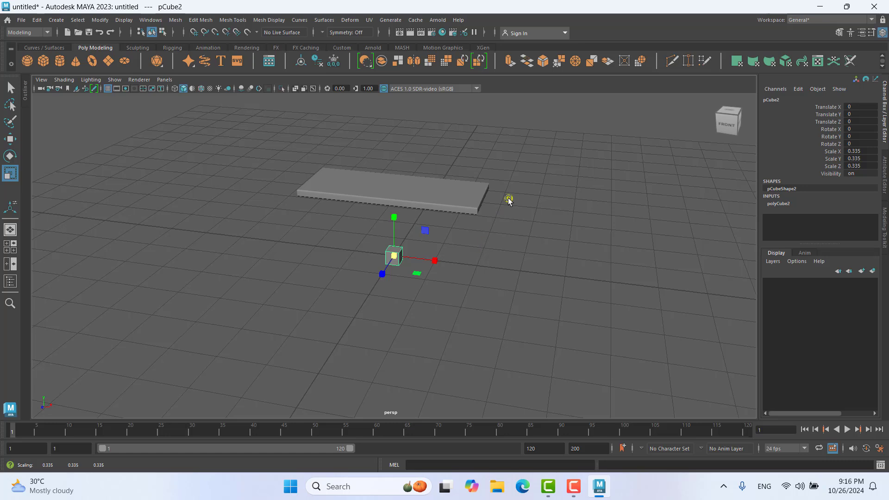
- Maximize the front view and reselect the small cube
key("space")
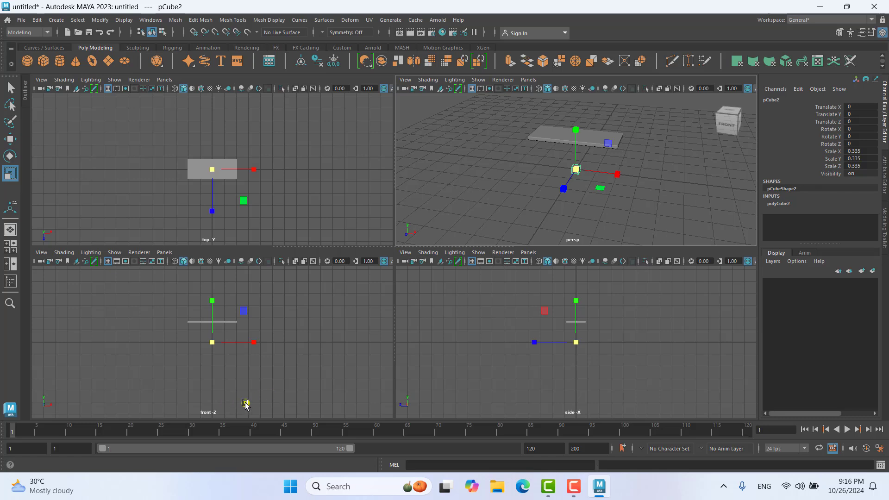
key("space")
scroll(436, 218, "up", 1)
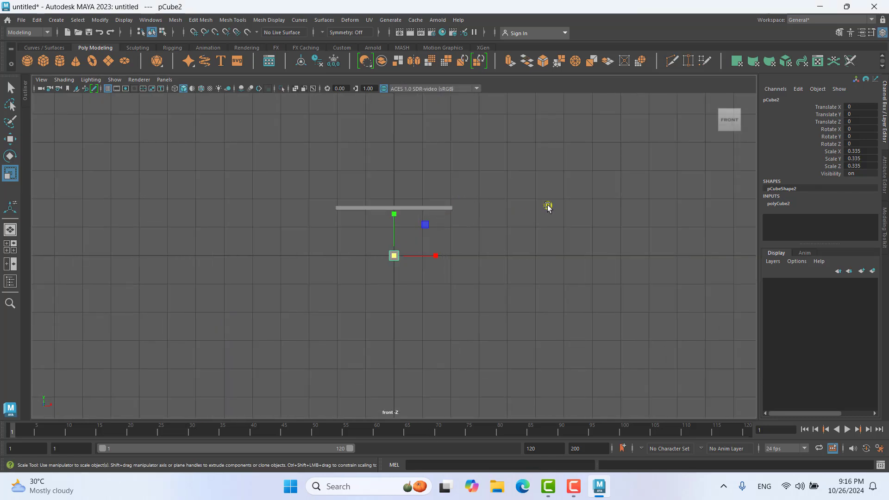
left_click(454, 252)
left_click(392, 256)
- Switch pCube2 to vertex editing in the front view
scroll(433, 202, "up", 2)
scroll(444, 190, "up", 2)
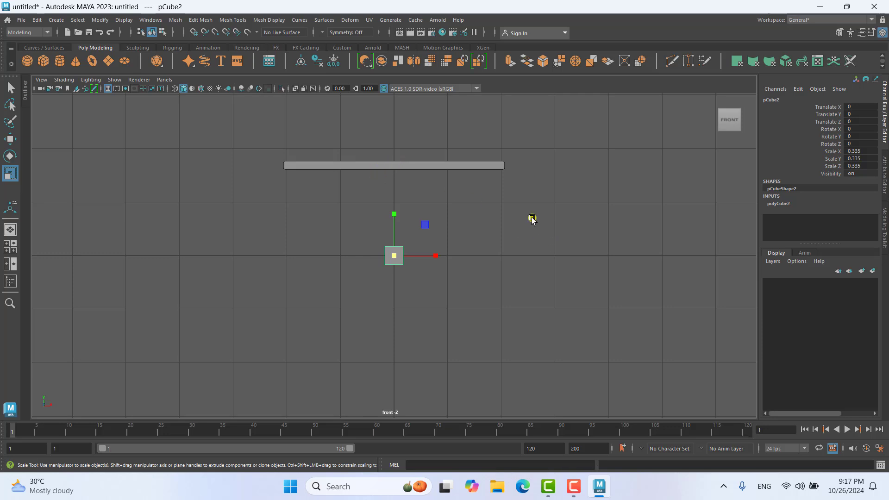
left_click(510, 228)
right_click(510, 228)
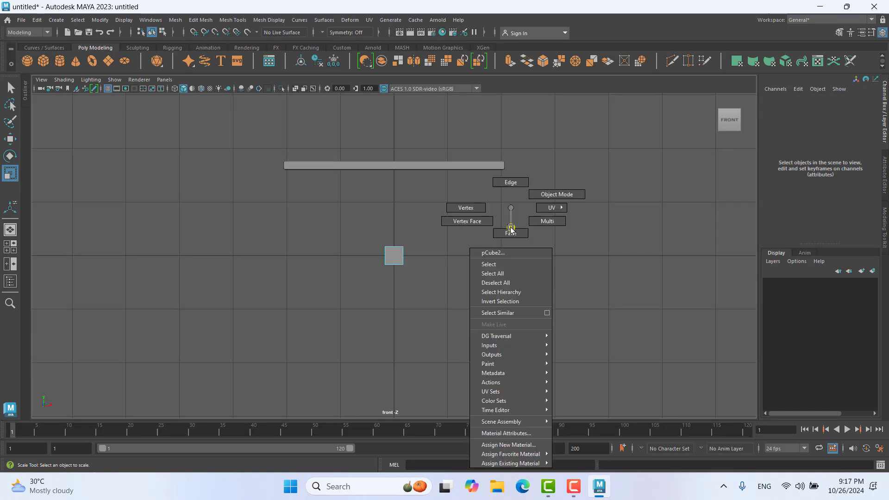
right_click_drag(511, 229, 463, 208)
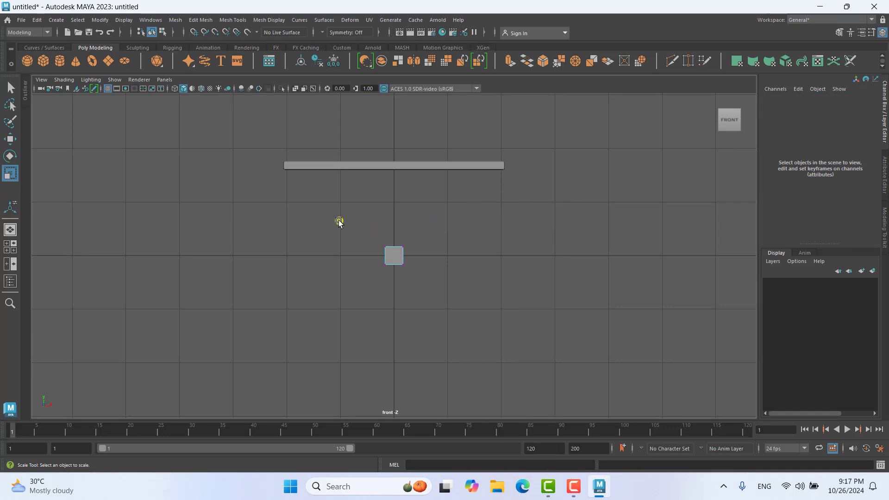
- Raise the top vertices to the slab's underside and the bottom vertices to ground level
left_click_drag(339, 223, 442, 253)
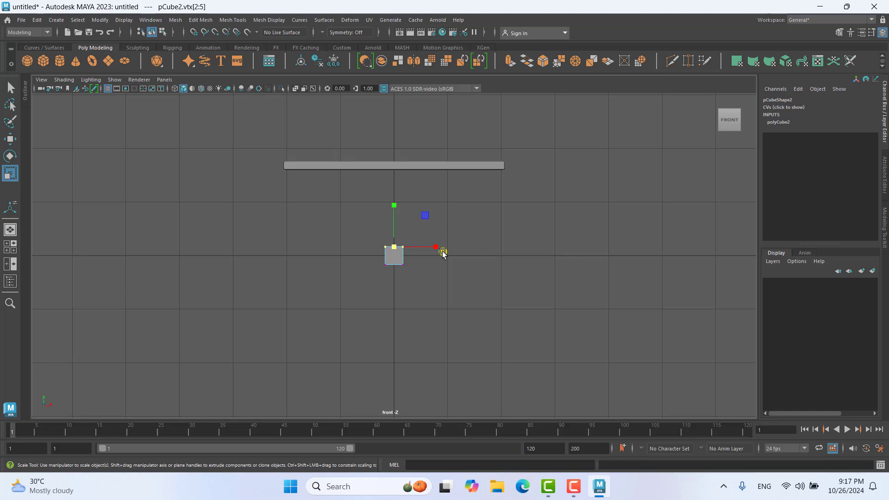
key("w")
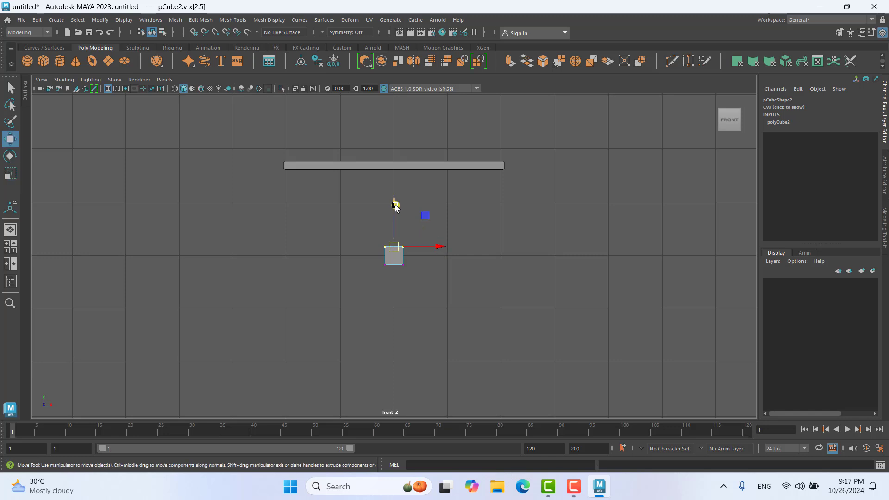
left_click_drag(396, 206, 396, 130)
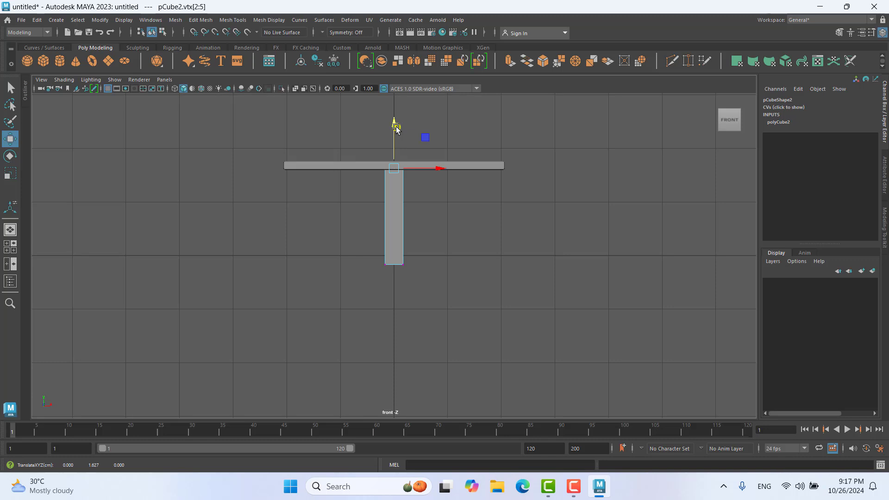
left_click_drag(340, 240, 469, 298)
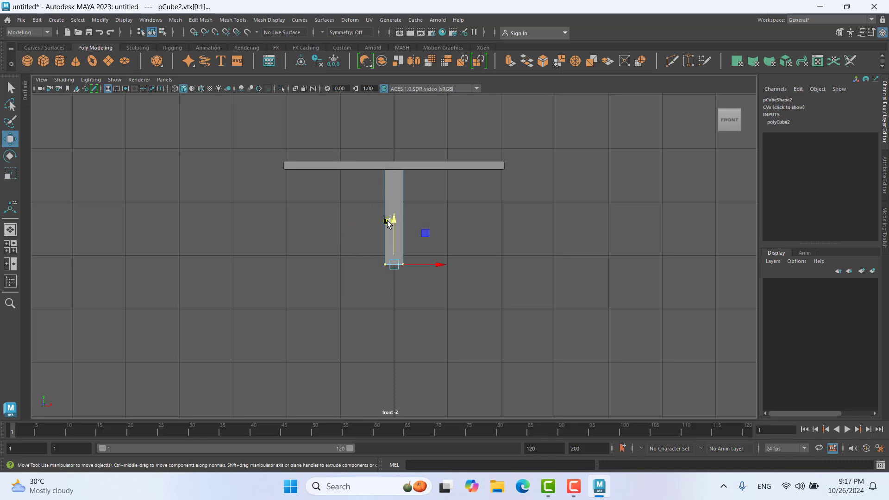
left_click_drag(393, 218, 395, 210)
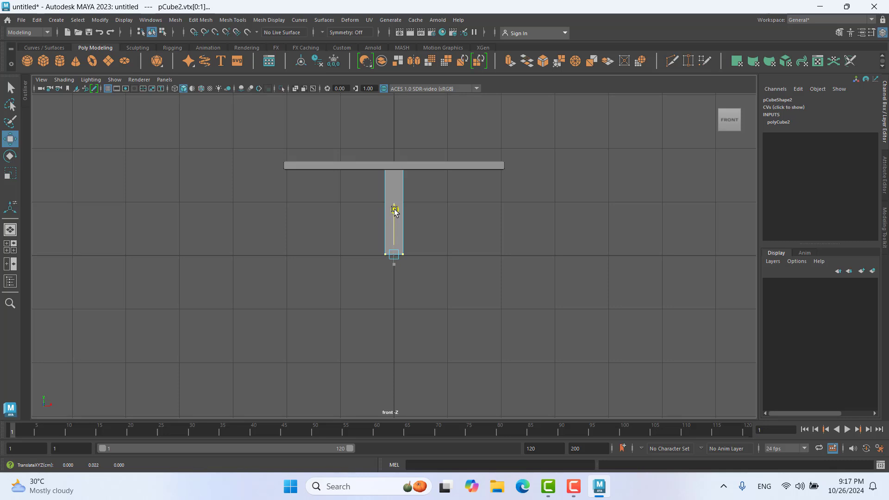
- Clear the vertex selection and orbit the table and leg in the maximized perspective view
left_click(515, 213)
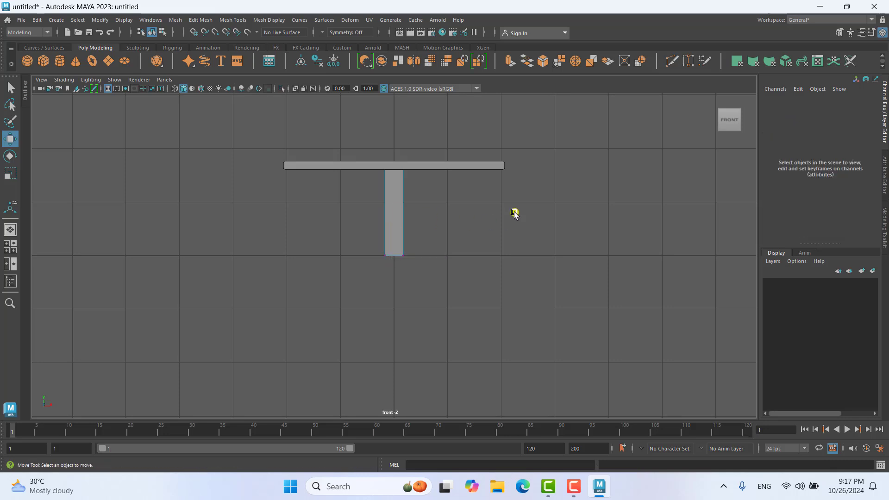
scroll(506, 217, "down", 2)
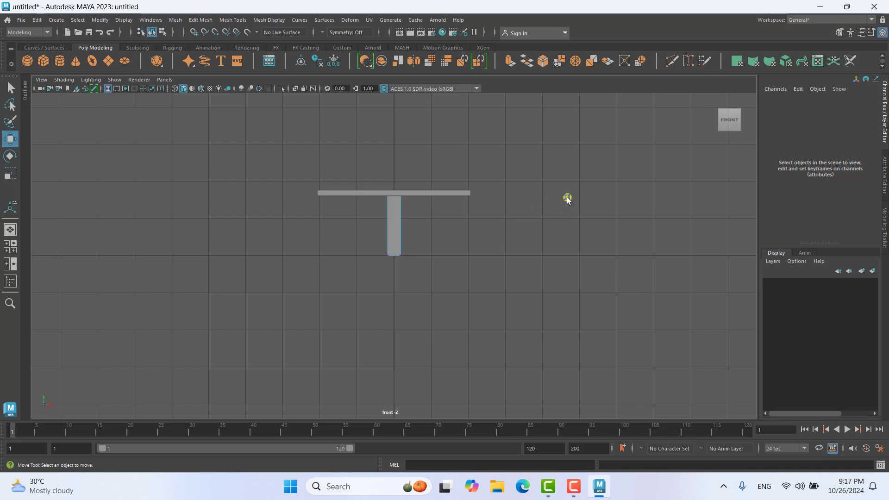
key("space")
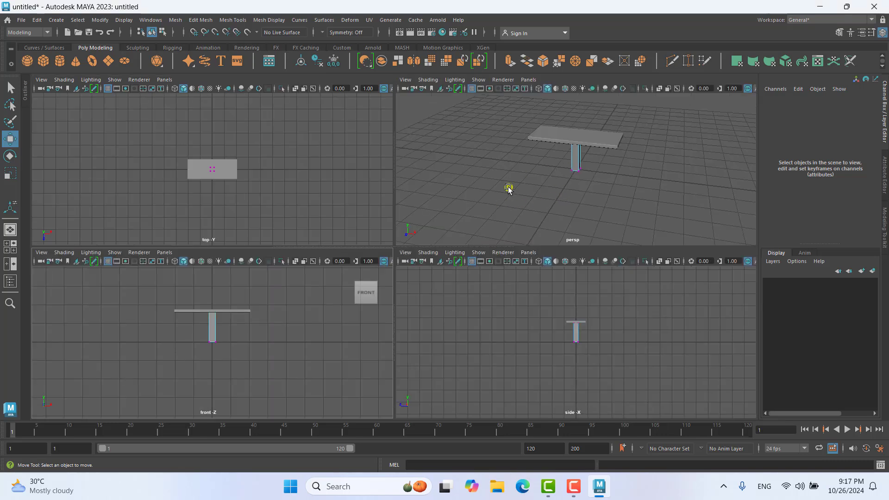
key("space")
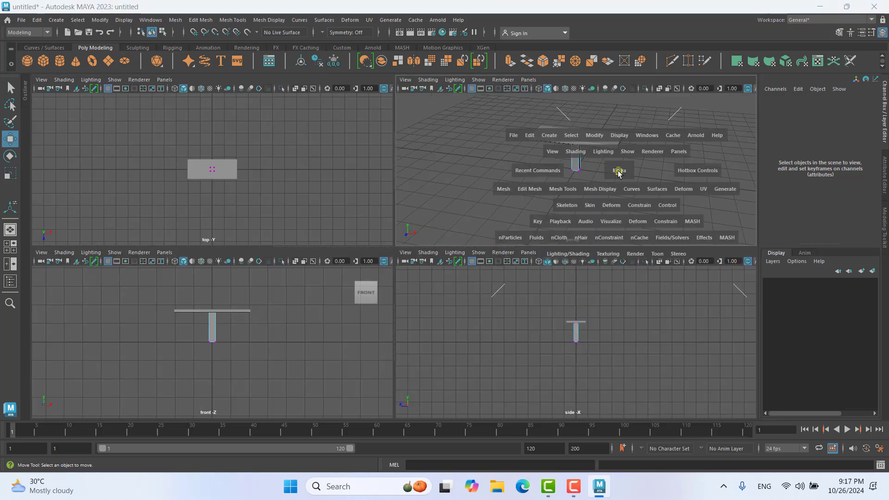
mouse_move(546, 177)
left_mouse_down("alt")
mouse_move(455, 157)
mouse_move(371, 155)
mouse_move(412, 165)
mouse_move(521, 156)
mouse_move(629, 168)
mouse_move(521, 173)
mouse_move(542, 170)
mouse_move(566, 196)
left_mouse_up("alt")
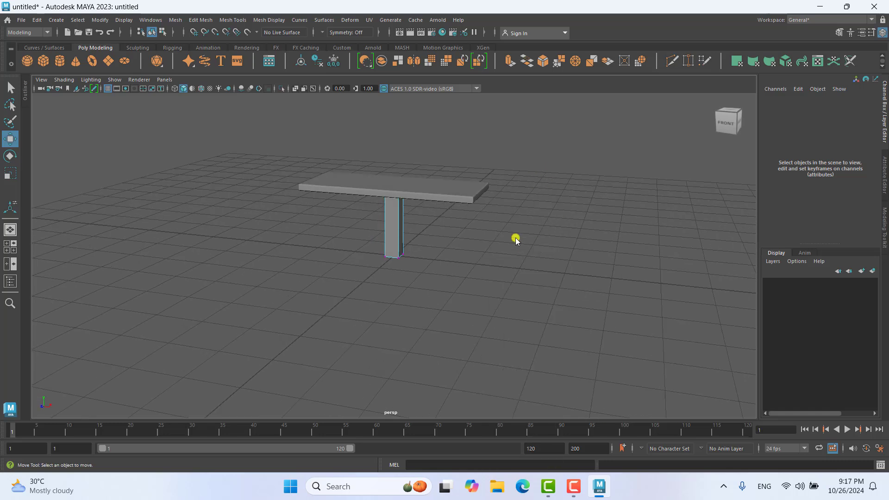
right_click_drag(516, 238, 519, 218)
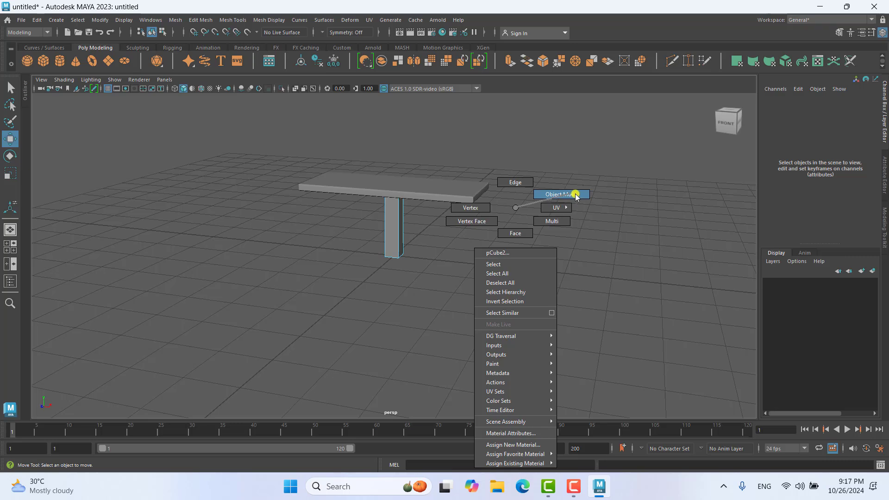
- Return the leg to object mode and scale it uniformly to 0.187
right_click_drag(573, 197, 576, 197)
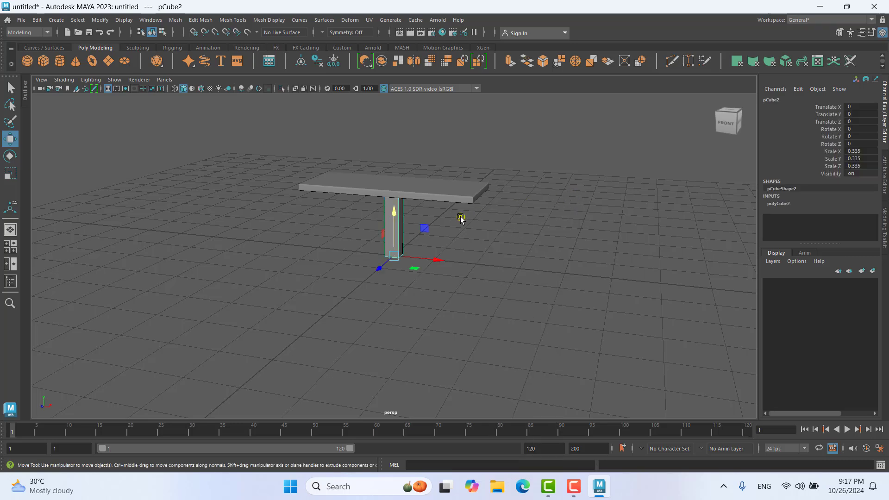
scroll(461, 218, "up", 5)
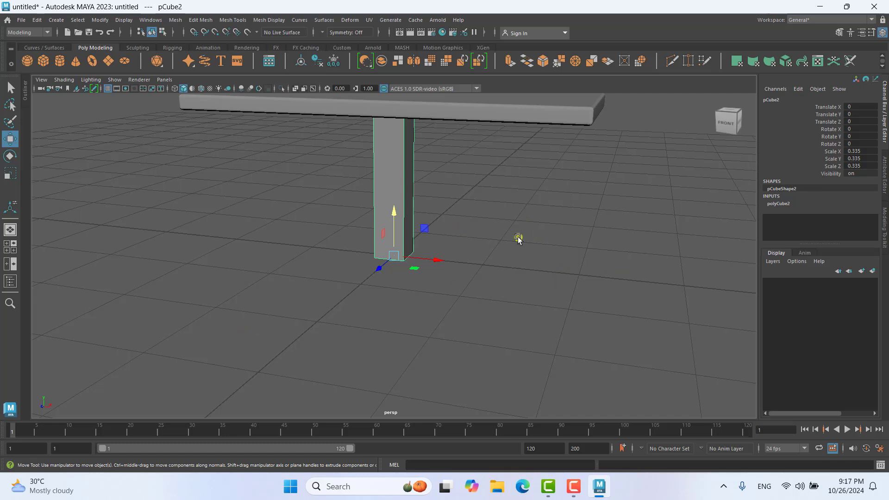
key("r")
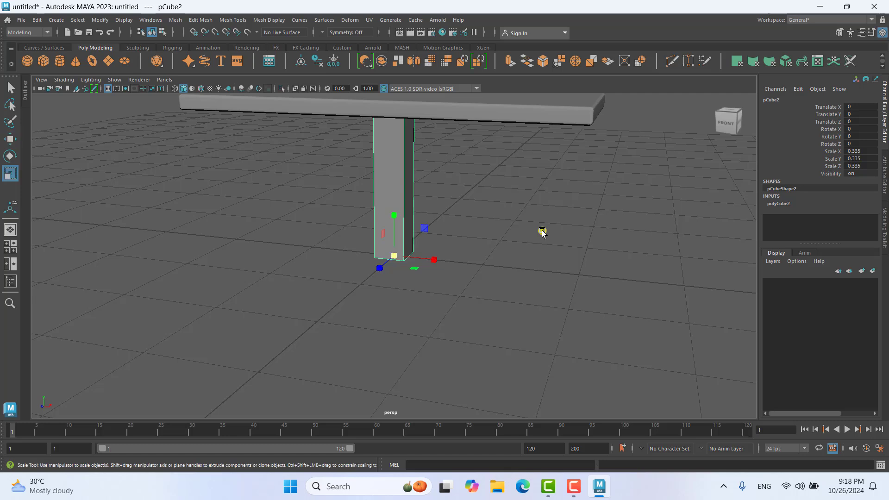
left_click_drag(394, 256, 330, 255)
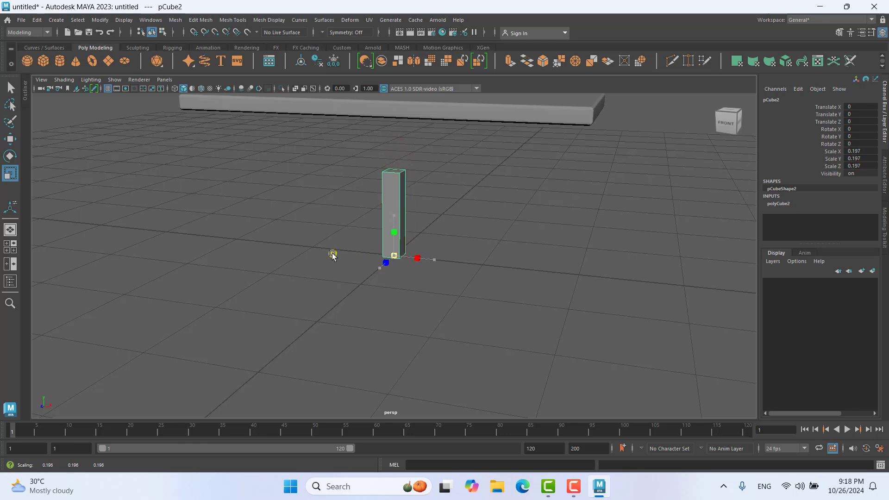
- Maximize the front view and zoom in on the leg
mouse_move(640, 230)
left_mouse_down("alt")
mouse_move(536, 240)
mouse_move(574, 221)
mouse_move(644, 223)
mouse_move(480, 246)
left_mouse_up("alt")
key("space")
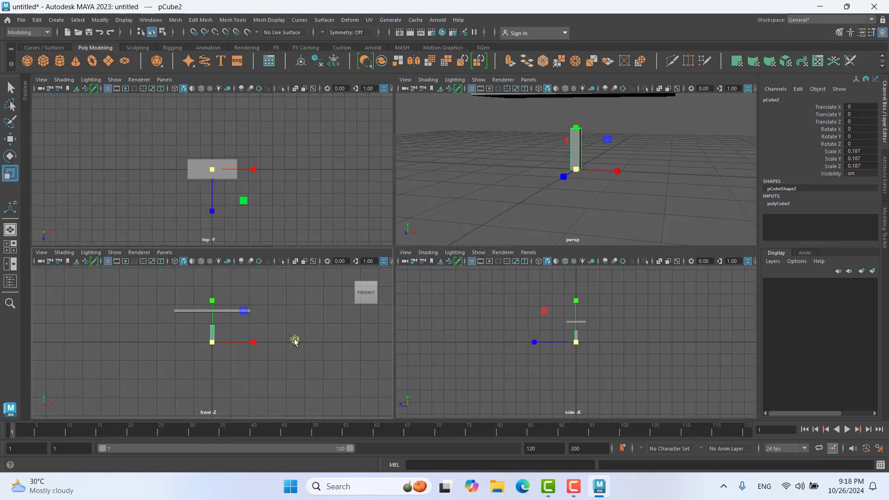
key("space")
scroll(417, 218, "up", 3)
scroll(463, 215, "up", 3)
- Raise the thinned leg's top vertices flush with the tabletop, then view it in perspective
right_click(476, 222)
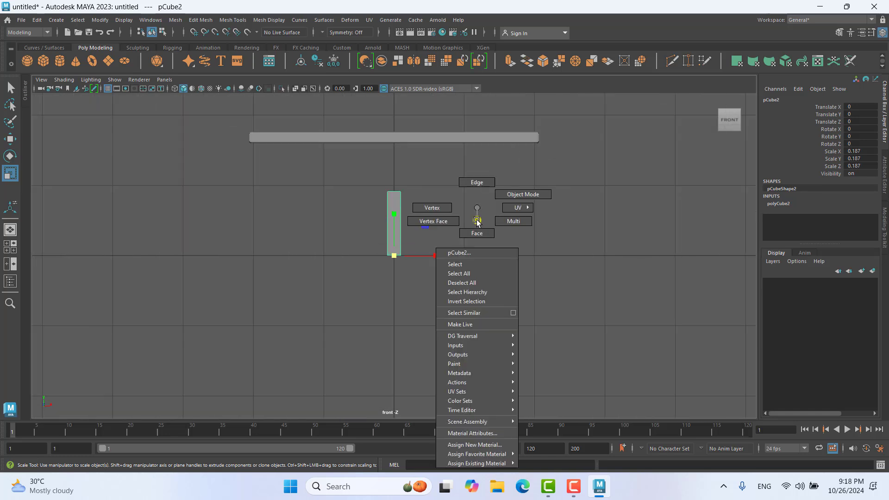
right_click_drag(477, 222, 427, 209)
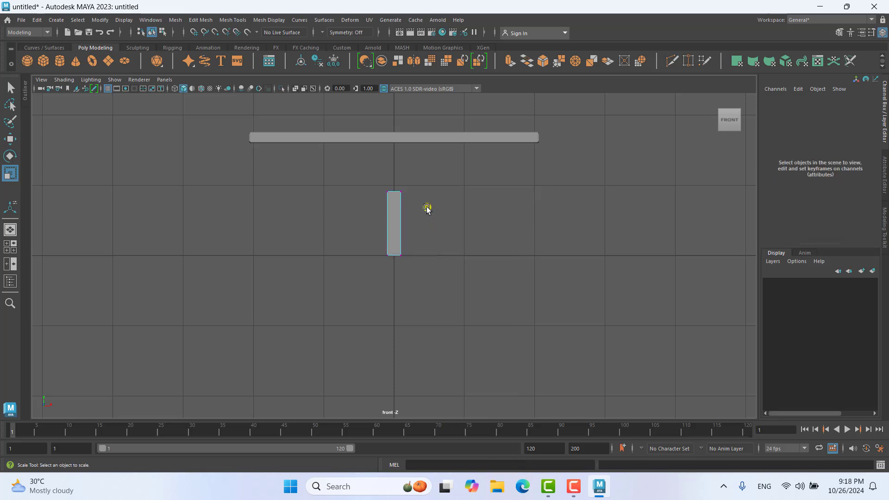
left_click_drag(363, 176, 458, 217)
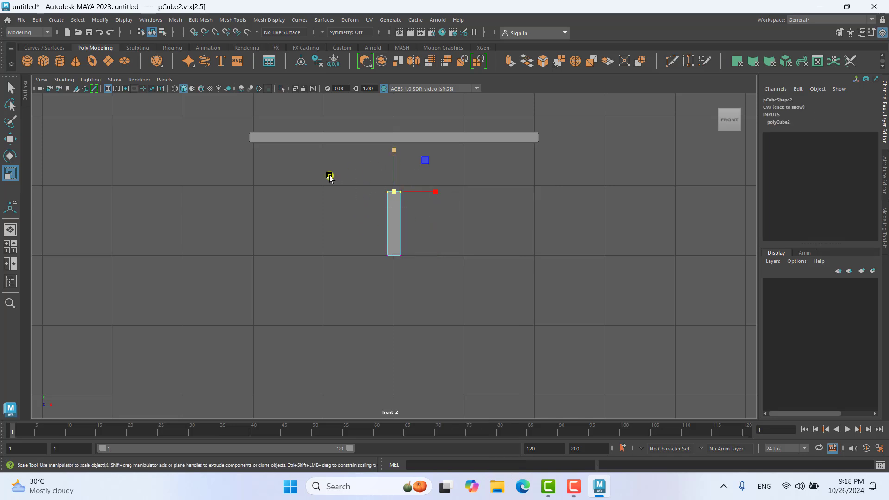
left_click(10, 139)
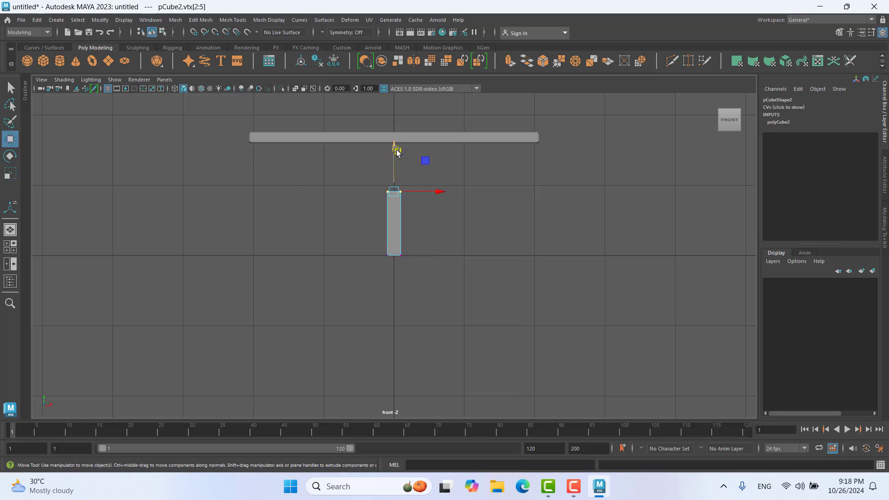
left_click_drag(397, 151, 387, 104)
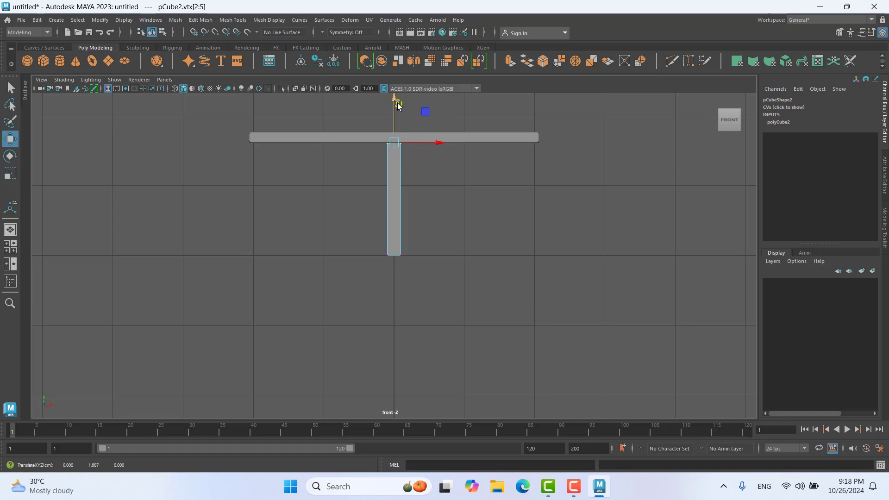
left_click_drag(395, 99, 395, 103)
left_click(505, 209)
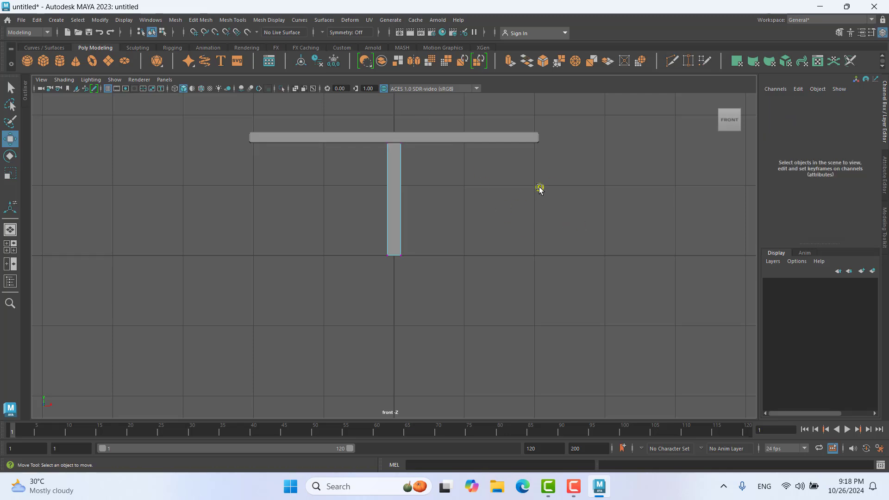
key("space")
key("space")
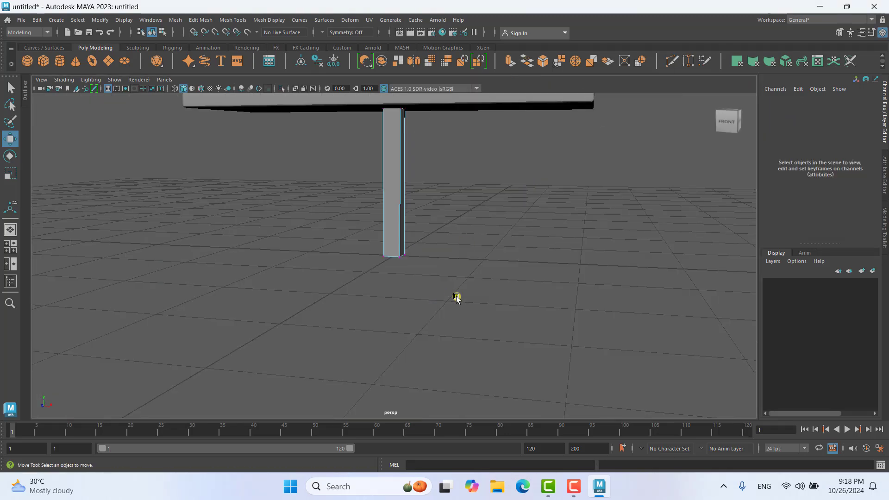
mouse_move(565, 212)
left_mouse_down("alt")
mouse_move(477, 200)
mouse_move(584, 216)
mouse_move(510, 208)
mouse_move(530, 219)
mouse_move(485, 250)
left_mouse_up("alt")
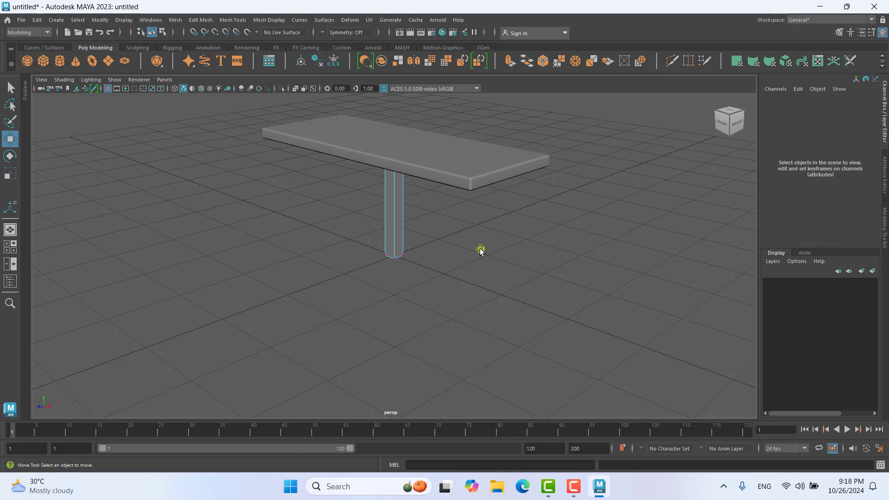
- Return to Object Mode, undo and redo the recent leg edits, and select the whole leg
right_click(480, 251)
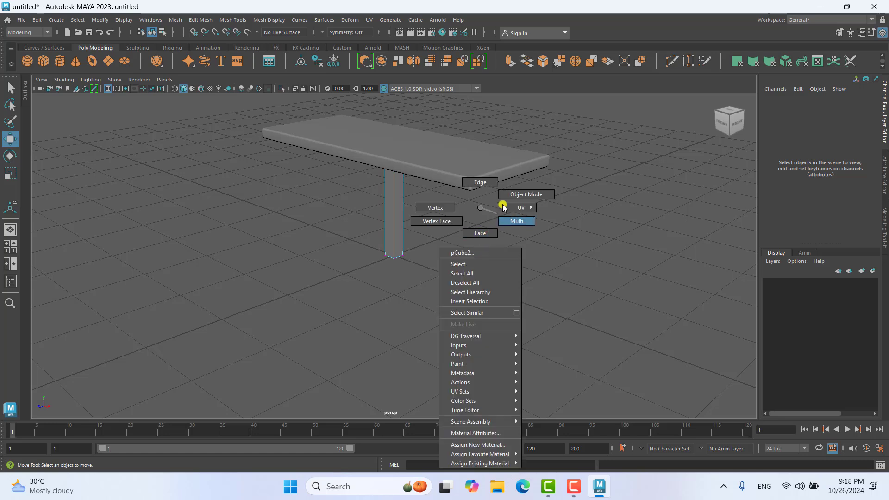
left_click(528, 194)
key("ctrl+z")
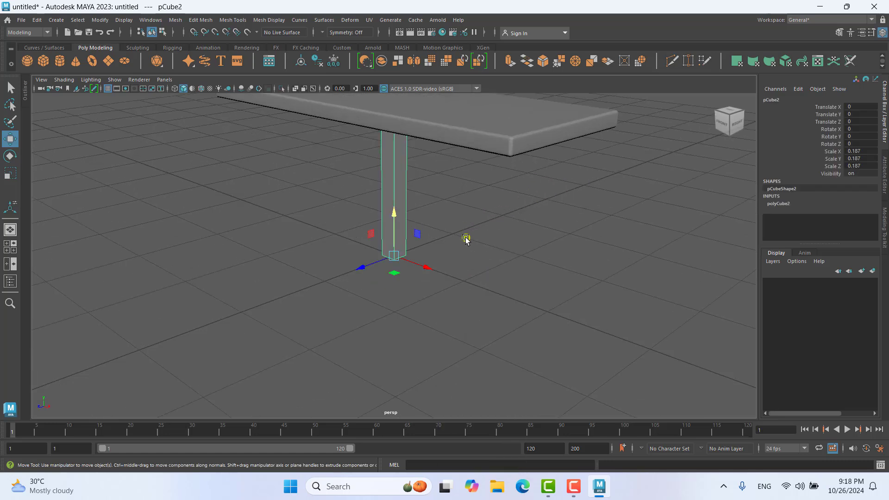
key("ctrl+z")
key("ctrl+z")
key("ctrl+z")
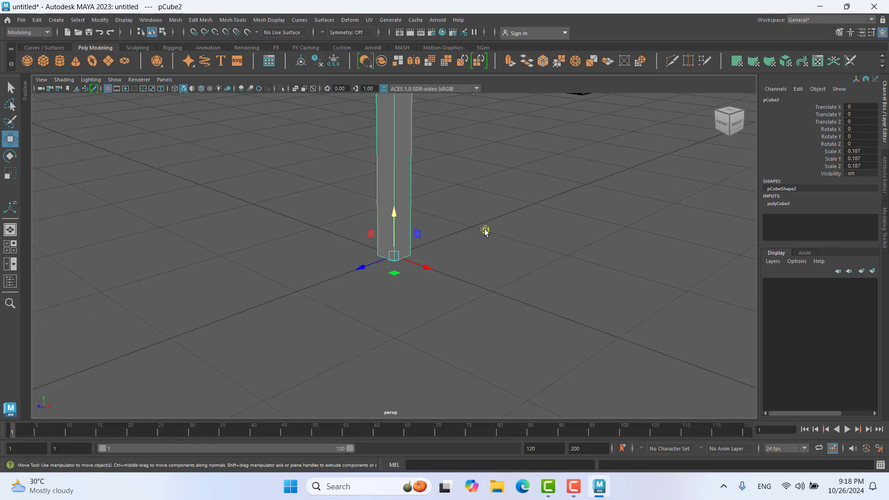
key("shift+z")
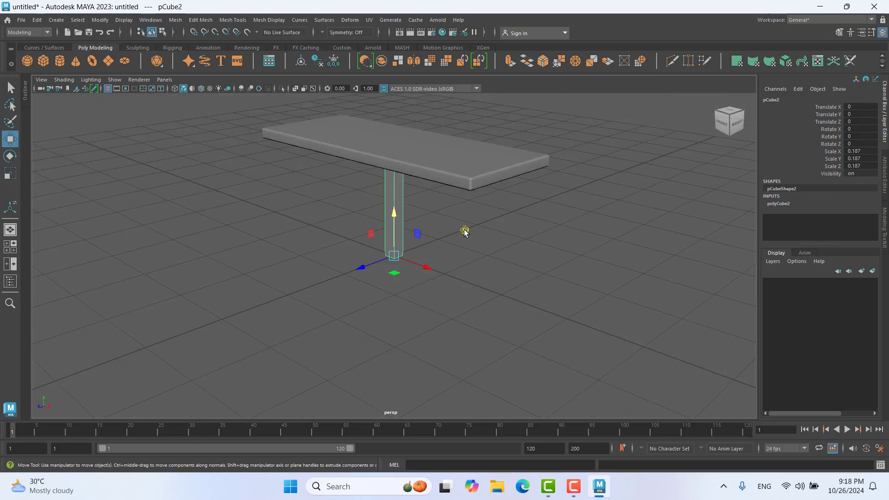
left_click(465, 231)
left_click(397, 214)
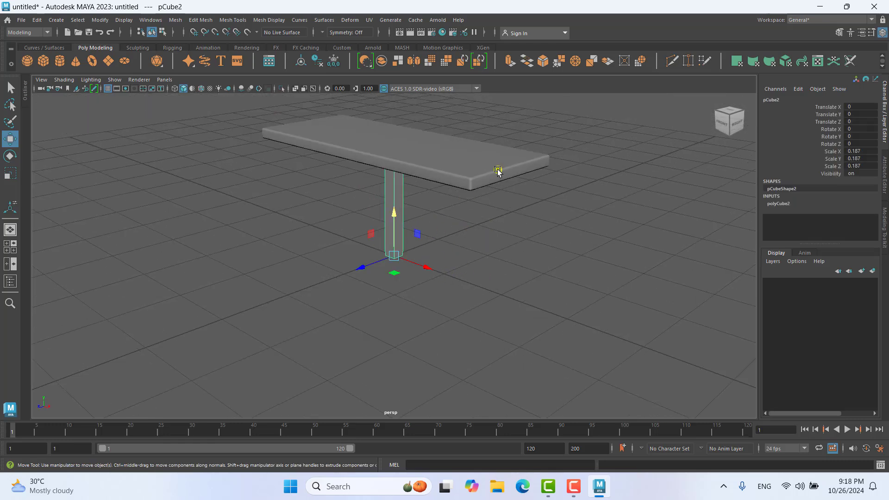
- Bevel the leg's edges with Fraction 0.3 and 3 segments, then deselect it
left_click(547, 65)
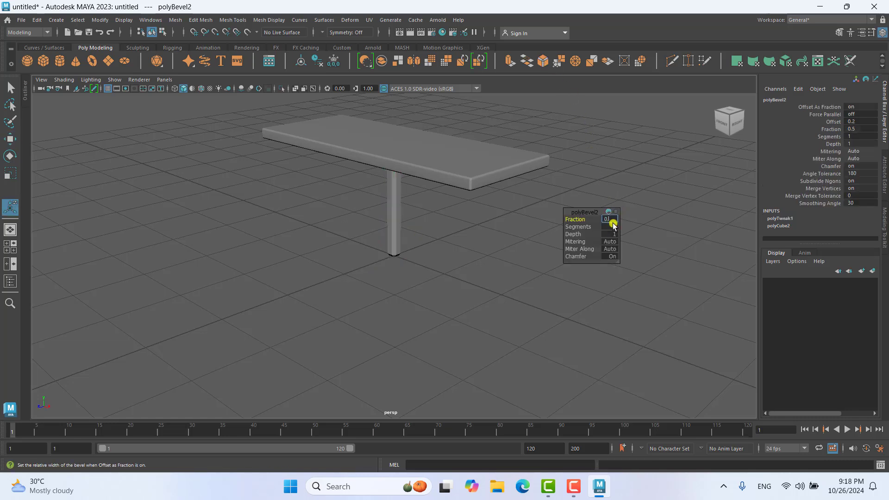
type("3")
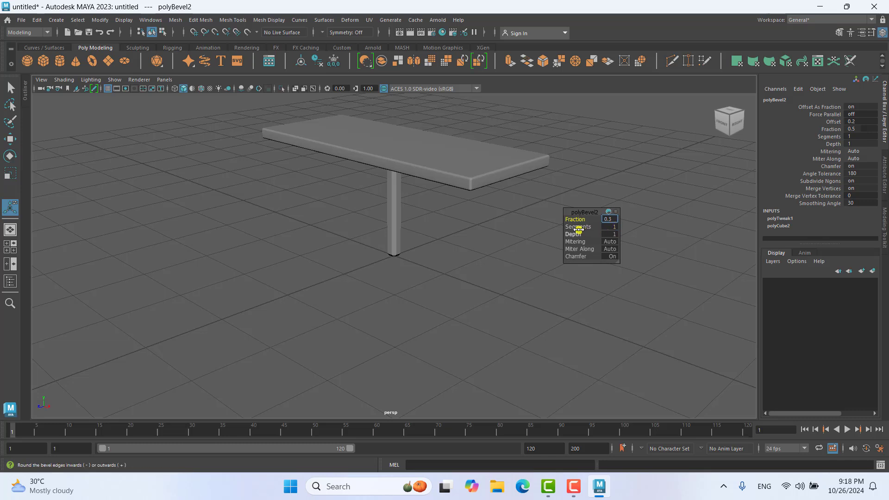
left_click_drag(579, 229, 582, 228)
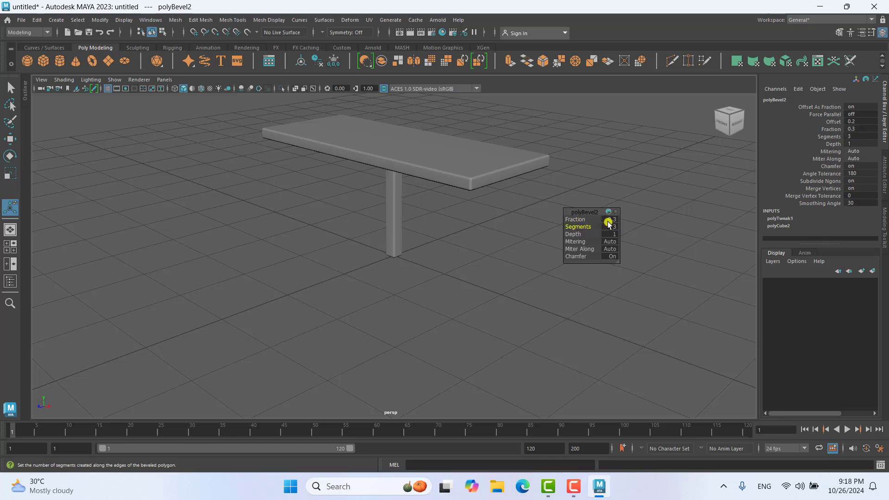
left_click(653, 219)
mouse_move(417, 273)
left_mouse_down("alt")
mouse_move(473, 234)
mouse_move(437, 222)
mouse_move(552, 211)
mouse_move(487, 194)
mouse_move(510, 208)
mouse_move(574, 177)
left_mouse_up("alt")
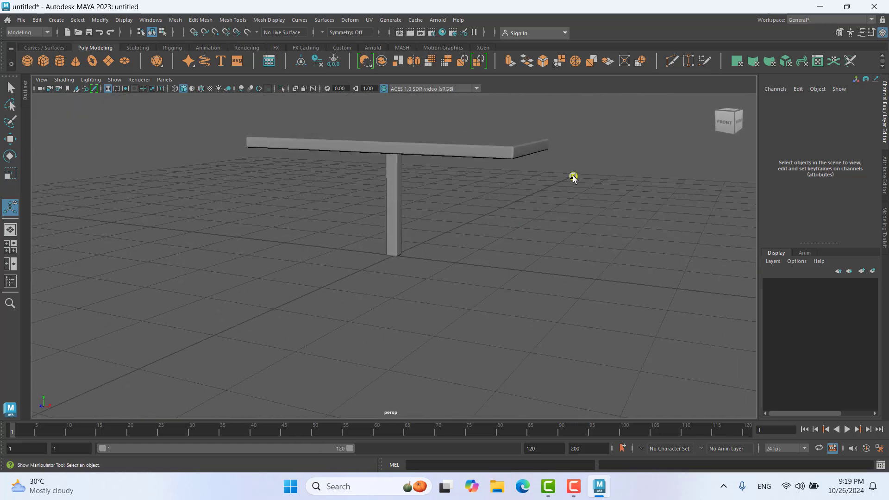
- Snap the view to the front with the ViewCube and show the four-view layout
left_click(726, 122)
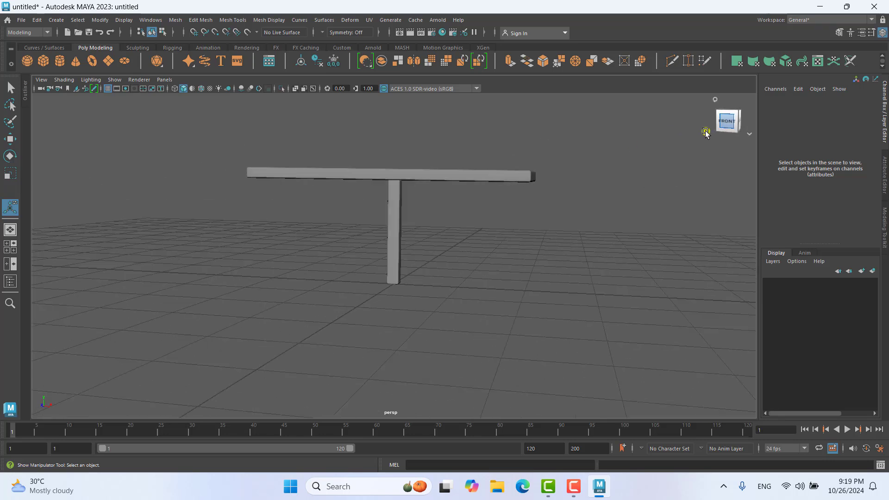
key("space")
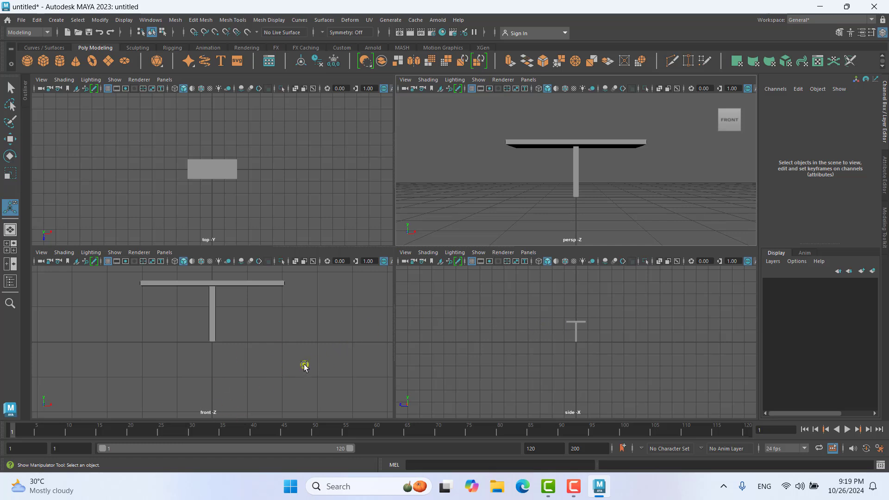
- In the front view, move the leg along X toward the tabletop's right end
key("space")
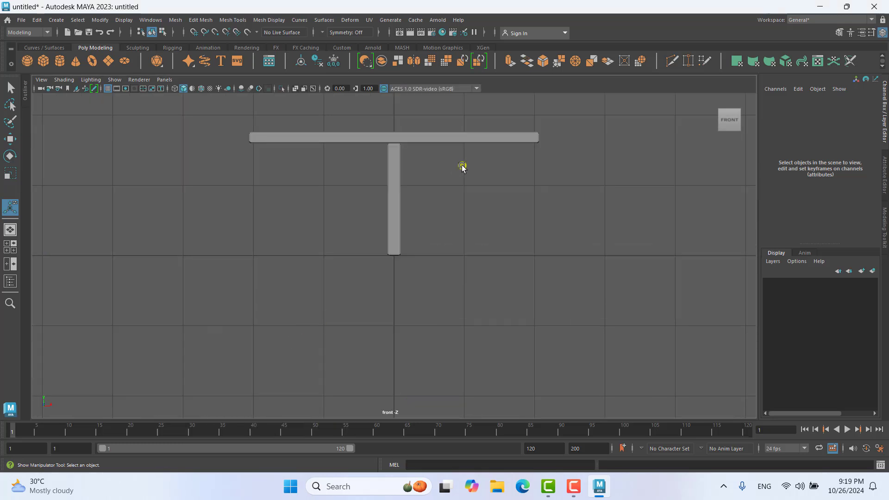
left_click(393, 198)
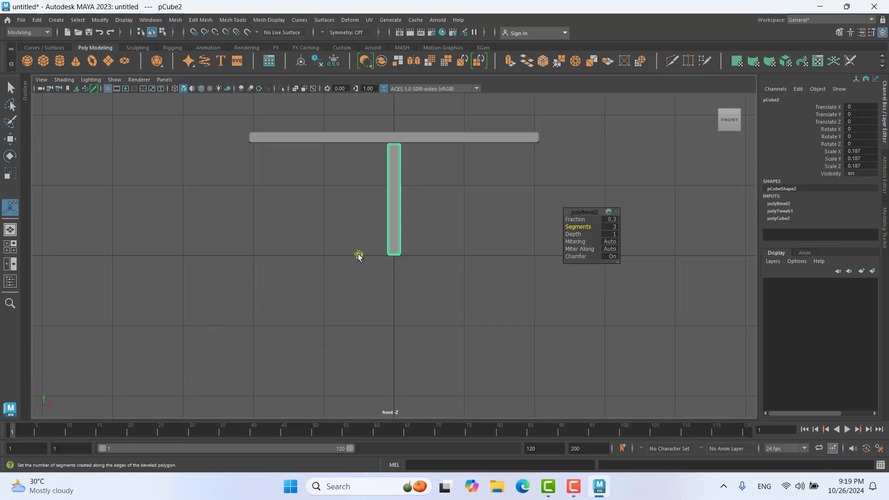
left_click(11, 139)
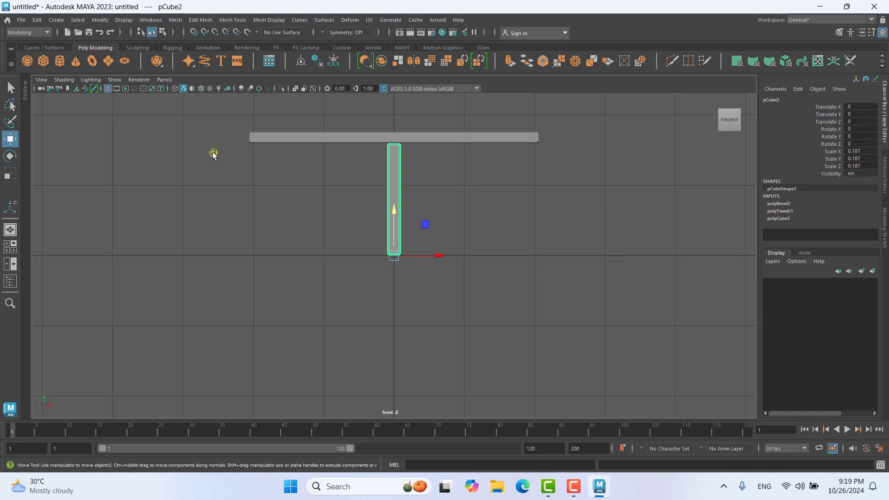
left_click_drag(438, 256, 557, 256)
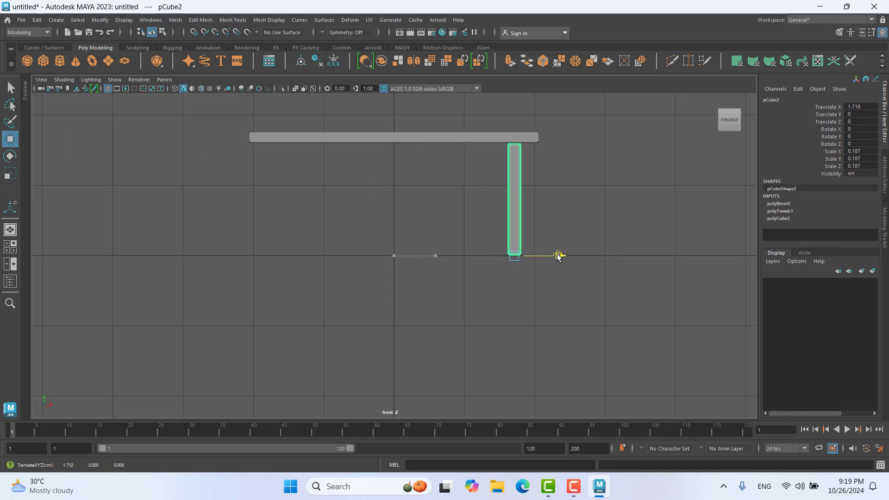
left_click(615, 209)
key("space")
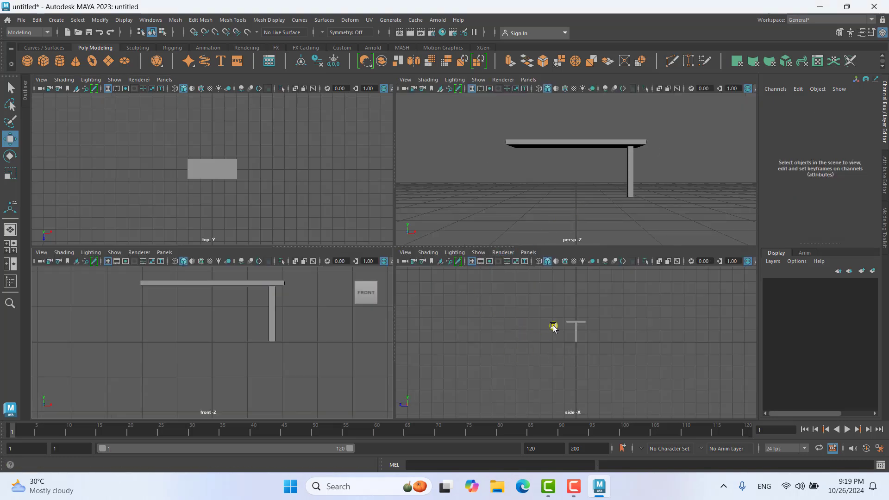
- In the side view, move the leg along Z to the tabletop's edge, then return to perspective
key("space")
scroll(397, 199, "up", 3)
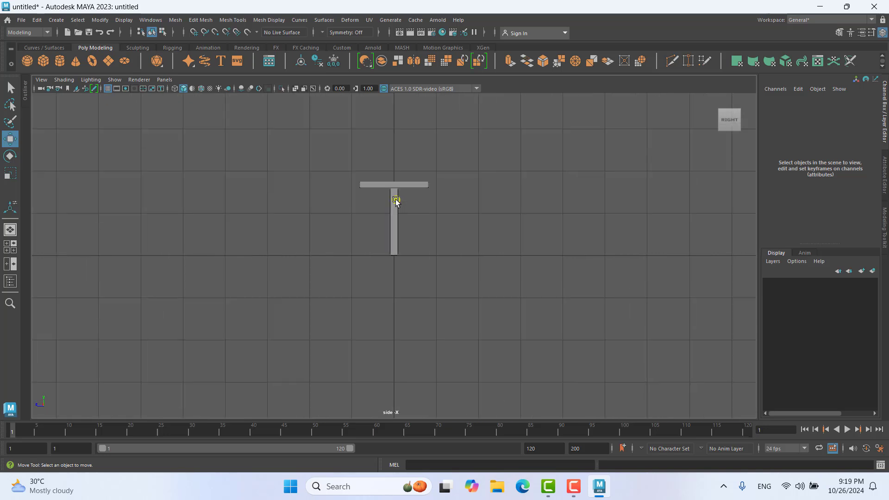
scroll(413, 240, "up", 2)
left_click(413, 239)
left_click_drag(354, 256, 328, 256)
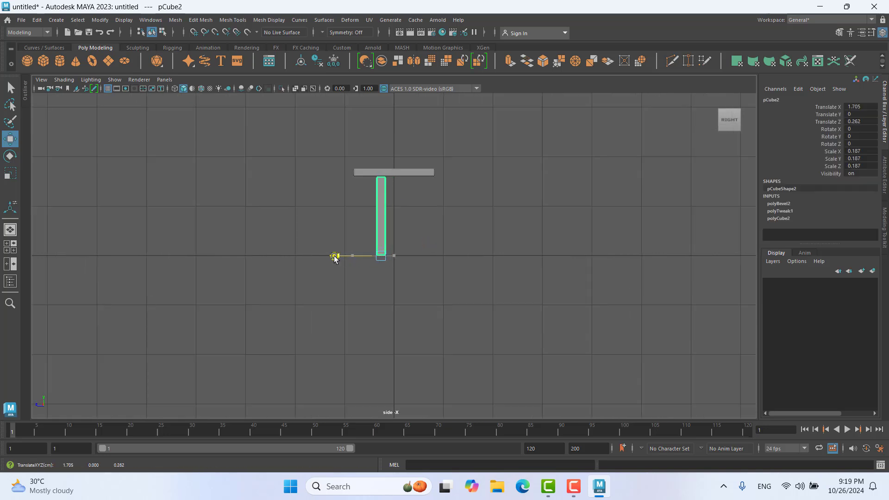
left_click(514, 226)
scroll(533, 232, "down", 2)
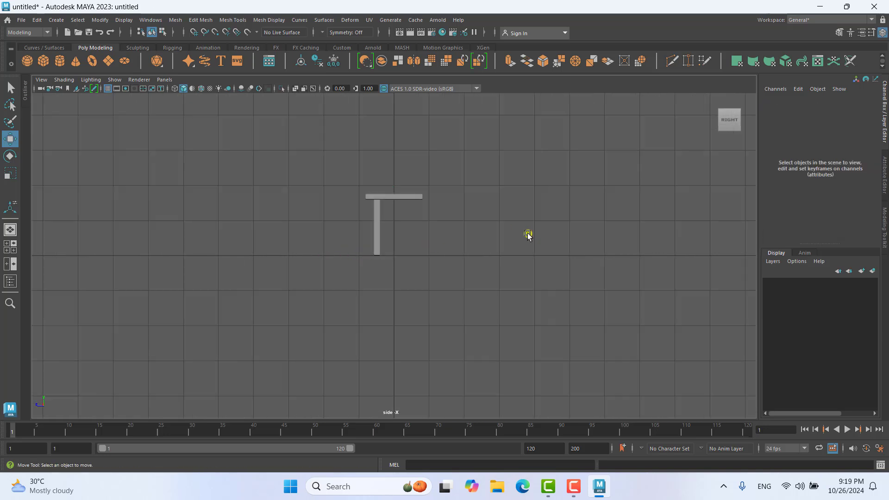
key("space")
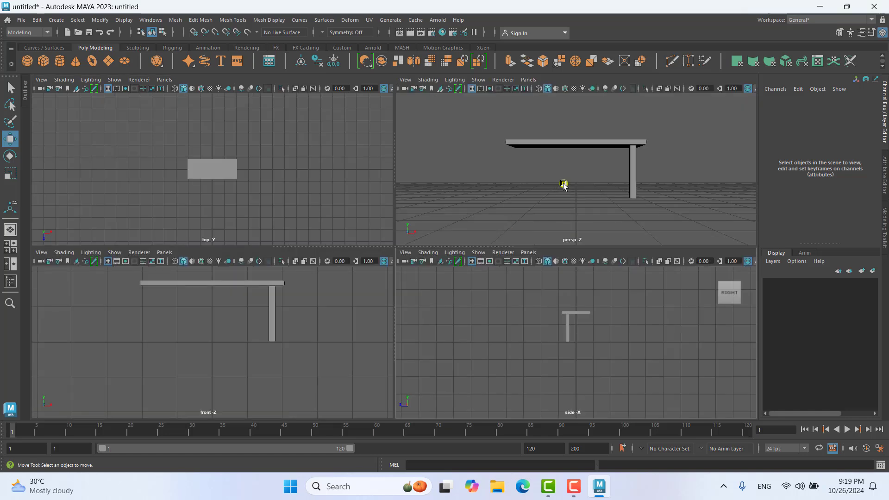
key("space")
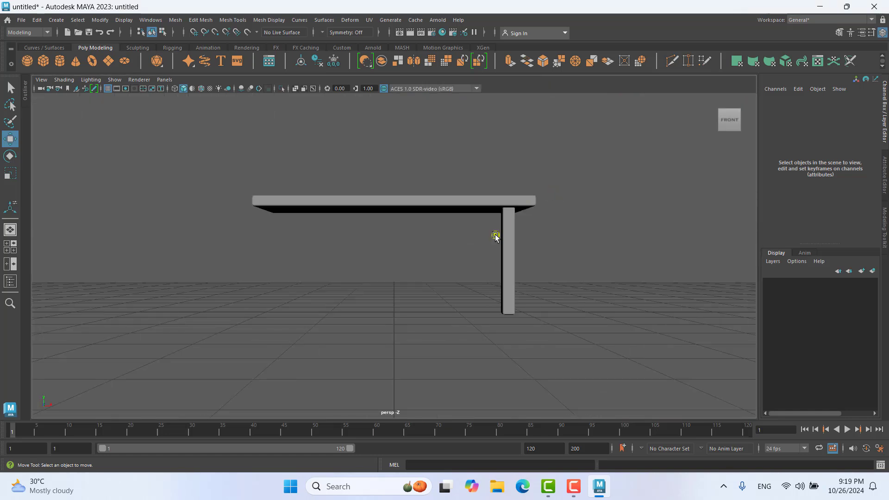
mouse_move(560, 256)
left_mouse_down("alt")
mouse_move(435, 244)
mouse_move(474, 249)
left_mouse_up("alt")
- Duplicate the leg and set the copy pCube3 to Translate Z -0.486
left_click(338, 297)
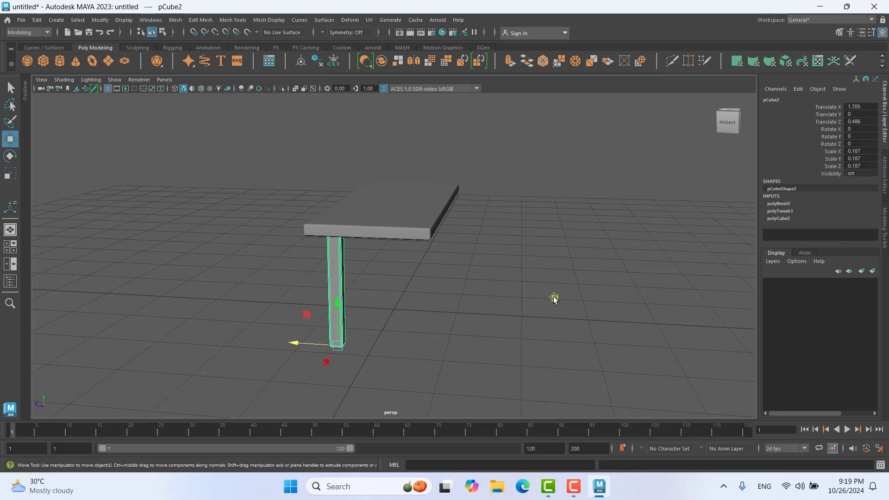
left_click(38, 21)
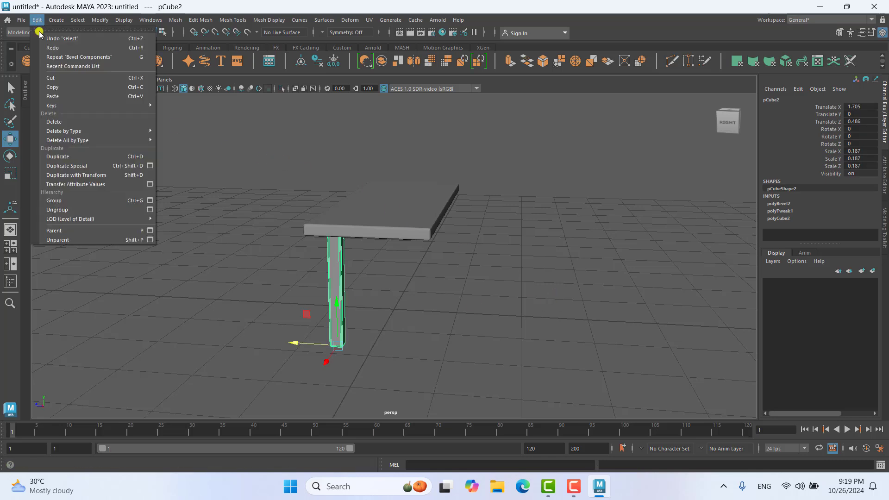
left_click(103, 157)
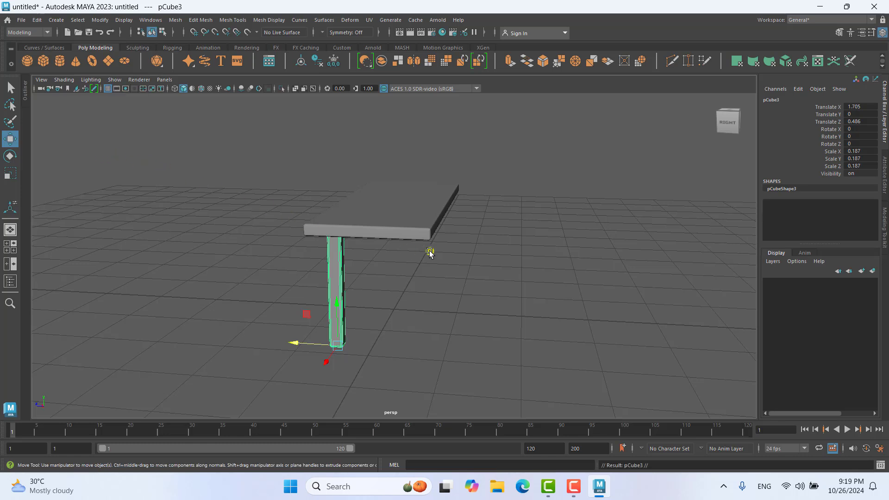
left_click(886, 102)
type("-0.486")
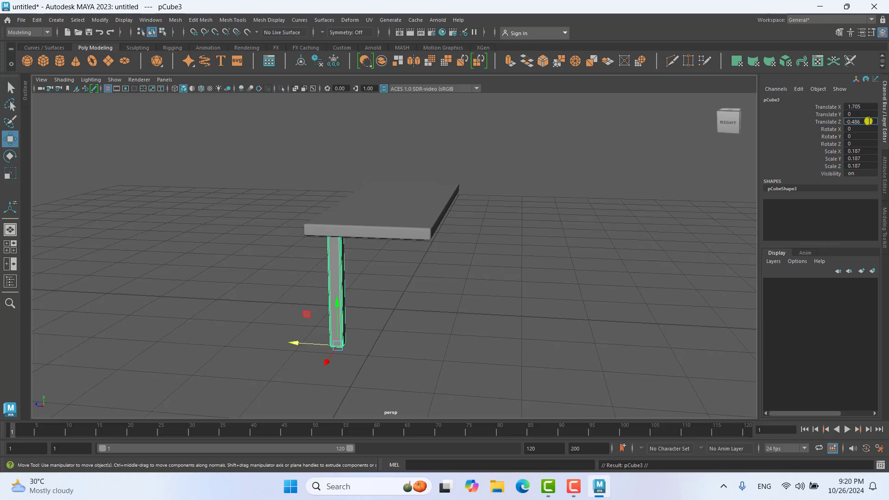
key("Return")
left_click(517, 259)
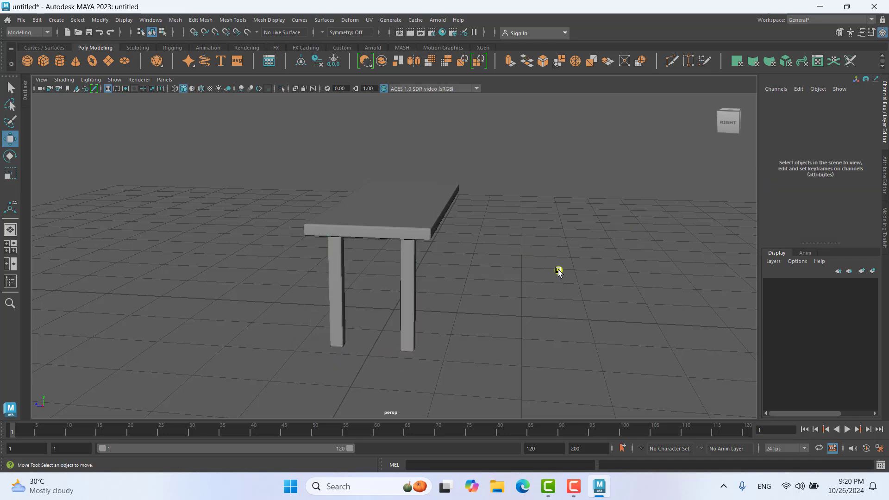
- Duplicate both legs and move the copies to Translate X -1.705 at the opposite end
mouse_move(559, 272)
left_mouse_down("alt")
mouse_move(449, 254)
mouse_move(474, 278)
mouse_move(437, 278)
mouse_move(447, 268)
left_mouse_up("alt")
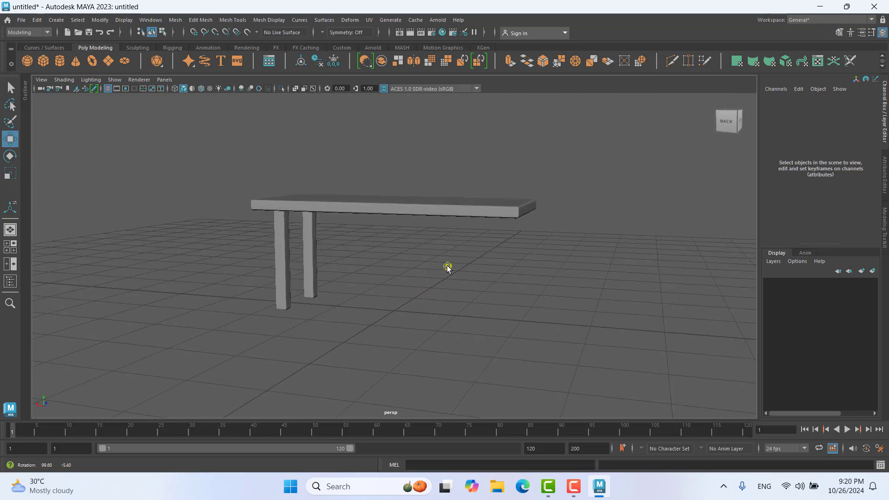
scroll(355, 231, "up", 3)
left_click(217, 277)
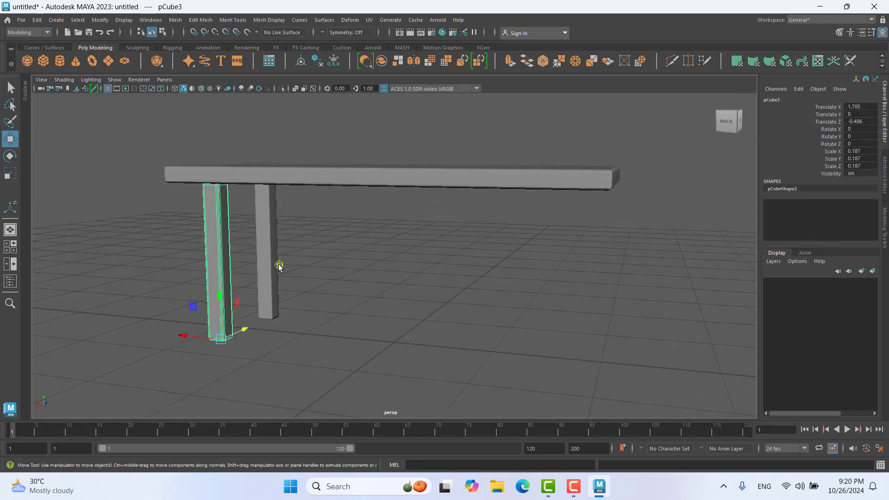
left_click(273, 263, "shift")
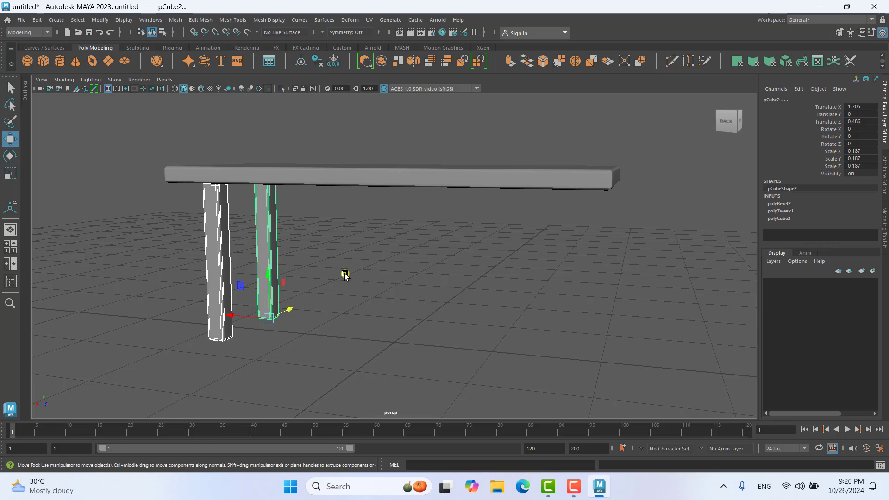
left_click(37, 20)
mouse_move(67, 140)
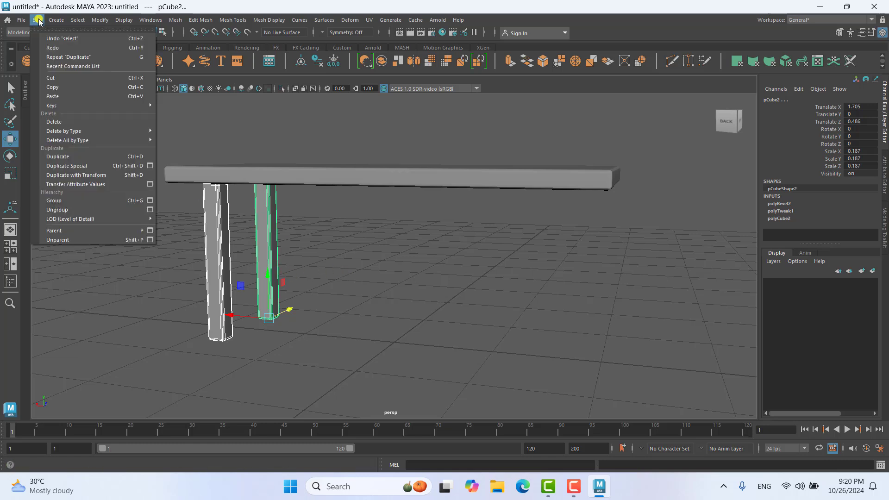
left_click(77, 156)
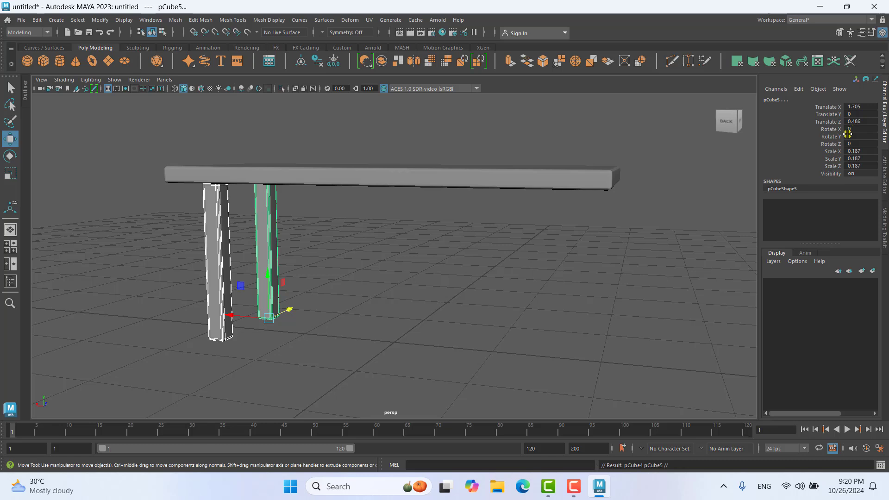
double_click(849, 107)
key("Return")
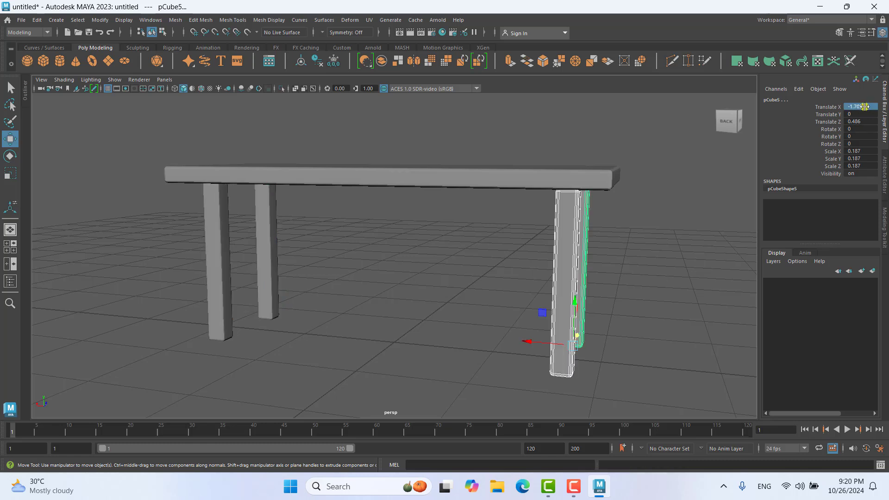
left_click(424, 273)
scroll(550, 273, "down", 2)
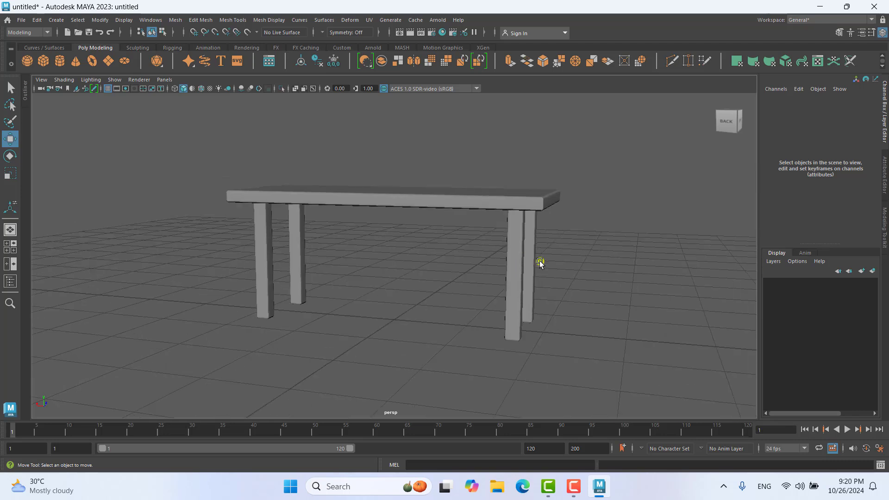
mouse_move(646, 262)
left_mouse_down("alt")
mouse_move(536, 274)
mouse_move(640, 263)
mouse_move(623, 278)
left_mouse_up("alt")
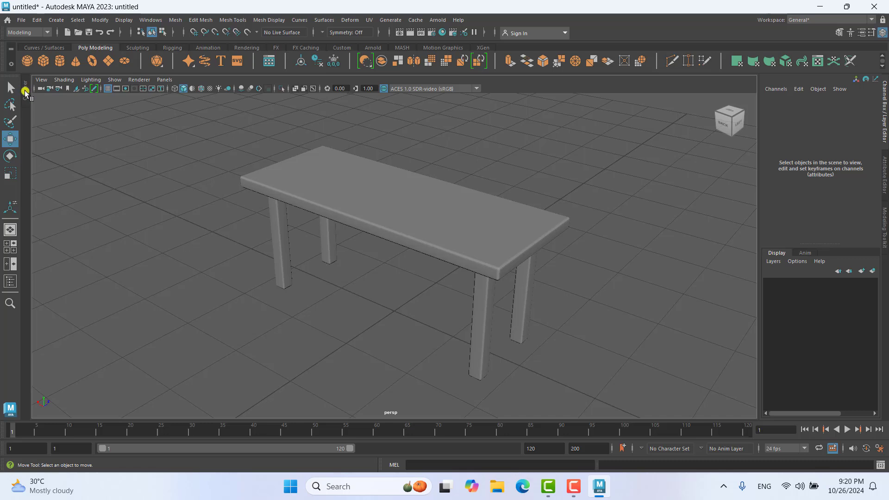
- In the Outliner, rename the tabletop pCube1 to Table_Board
left_click(25, 93)
left_click(61, 146)
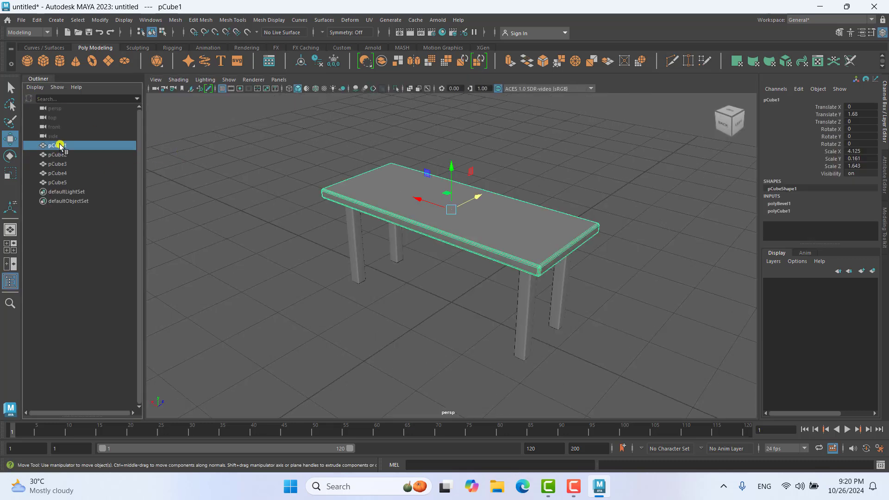
double_click(61, 146)
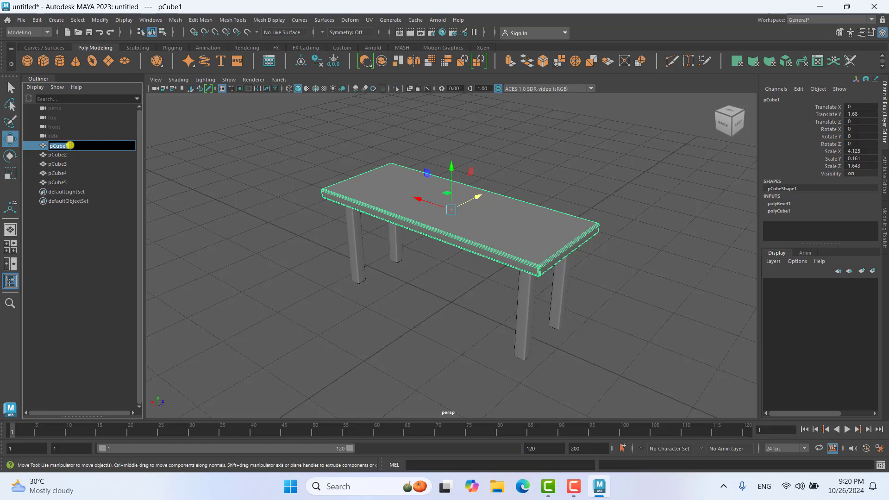
key("BackSpace")
type("able_Board")
key("Return")
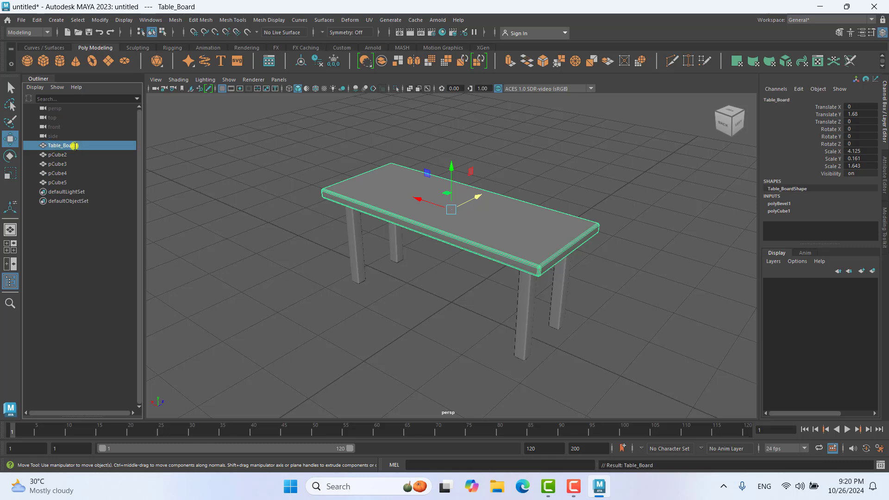
- Rename pCube2 to Leg_1 and pCube3 to Leg_2
left_click(52, 157)
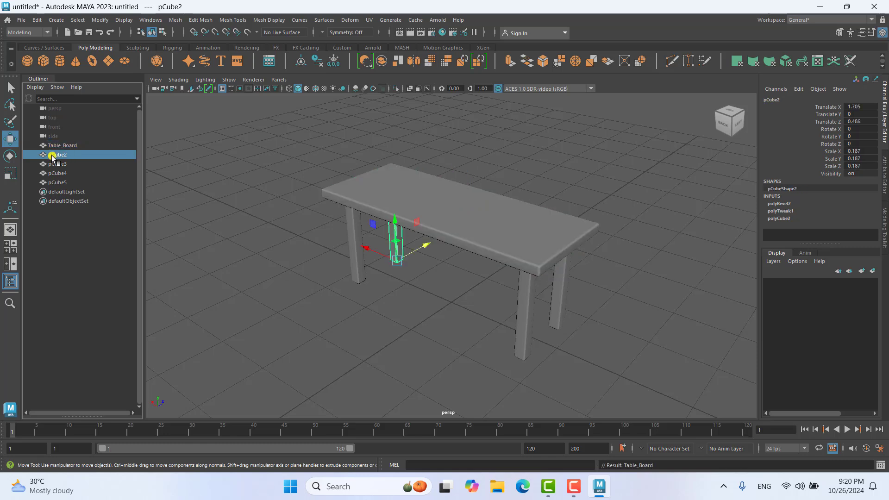
double_click(52, 157)
type("Leg 1")
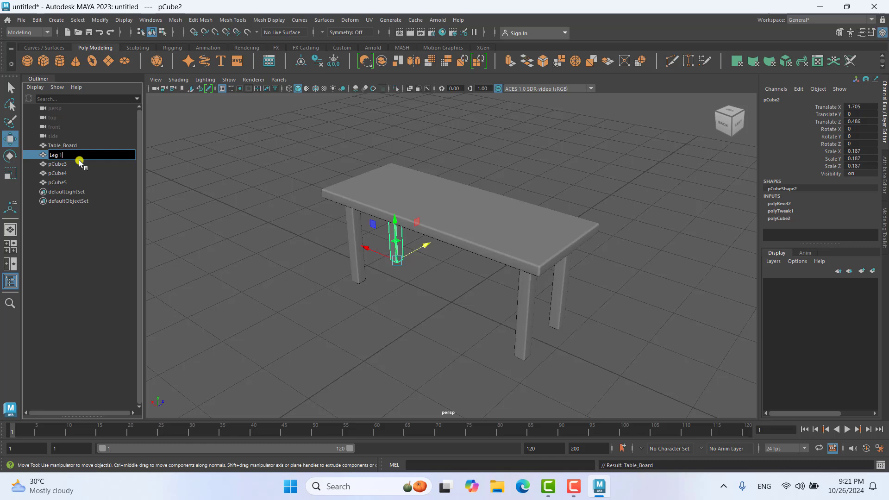
key("Return")
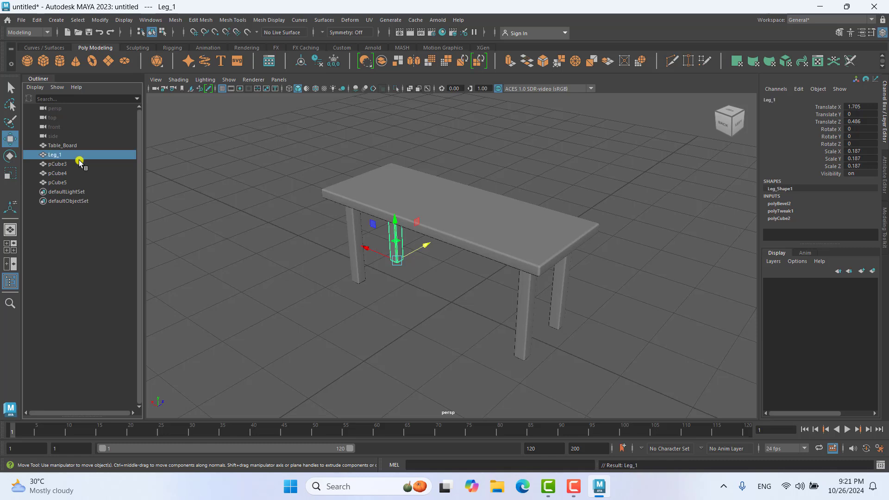
left_click(62, 165)
double_click(61, 165)
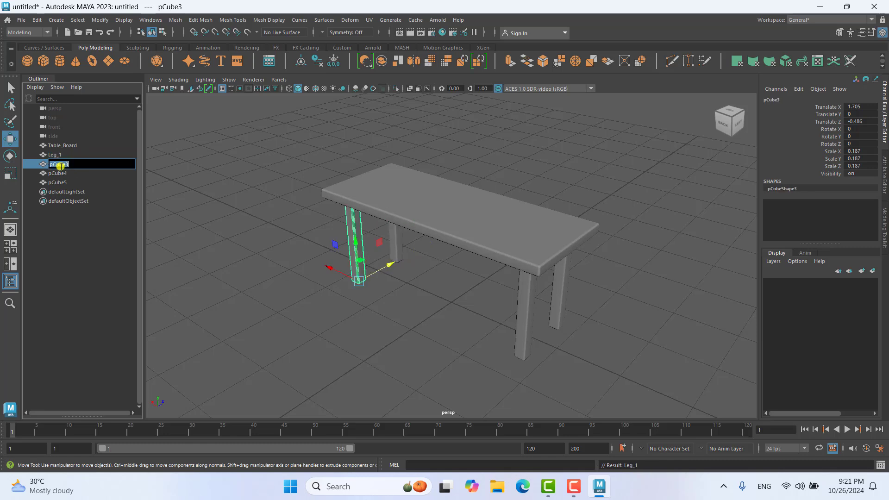
key("BackSpace")
type("Leg")
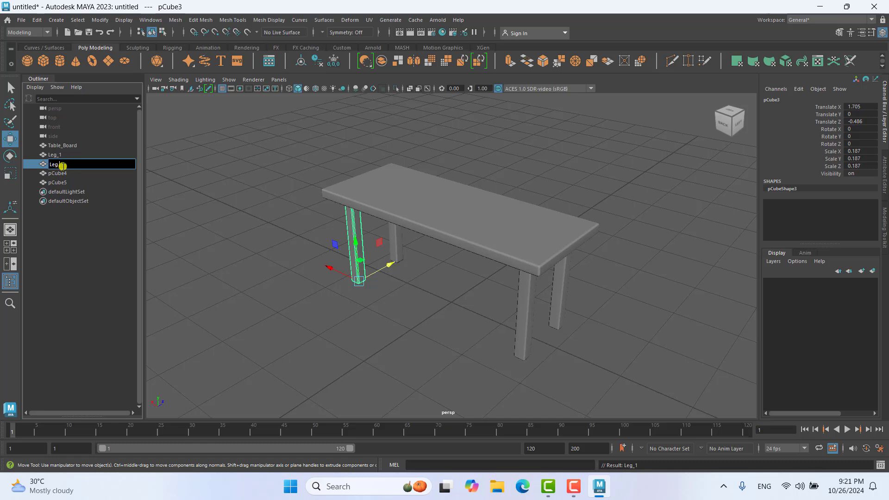
key("Return")
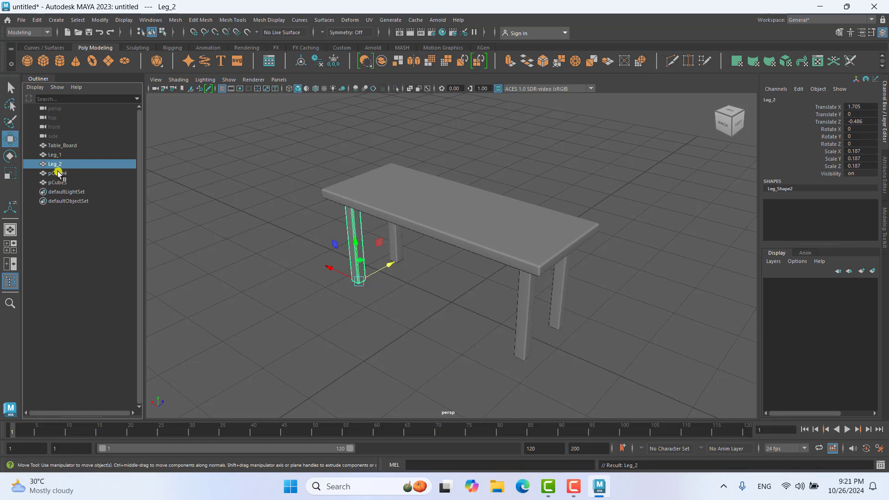
- Rename pCube4 to Leg_3 and pCube5 to Leg_4
double_click(58, 173)
type("Leg_3")
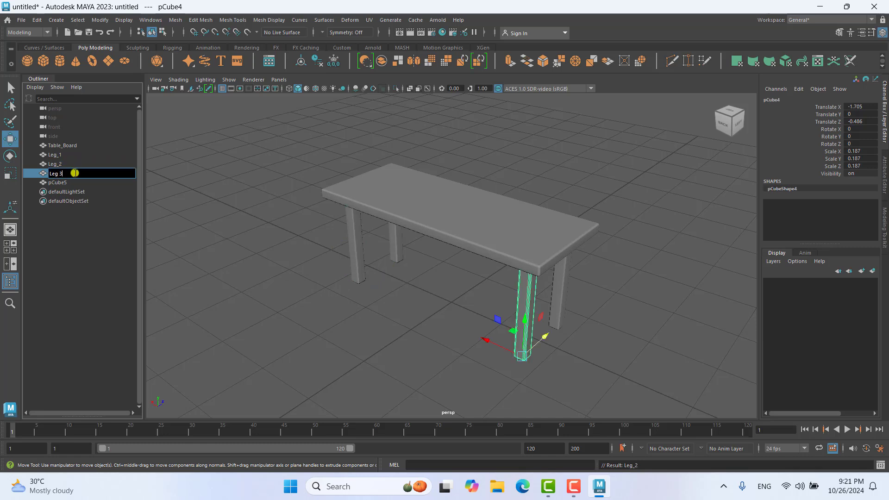
key("Return")
double_click(65, 183)
type("Leg")
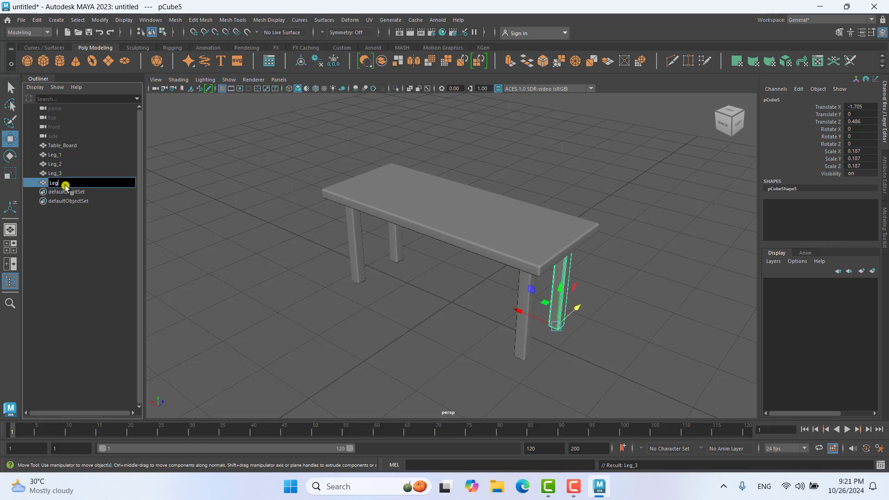
type("_4")
key("Return")
left_click(231, 246)
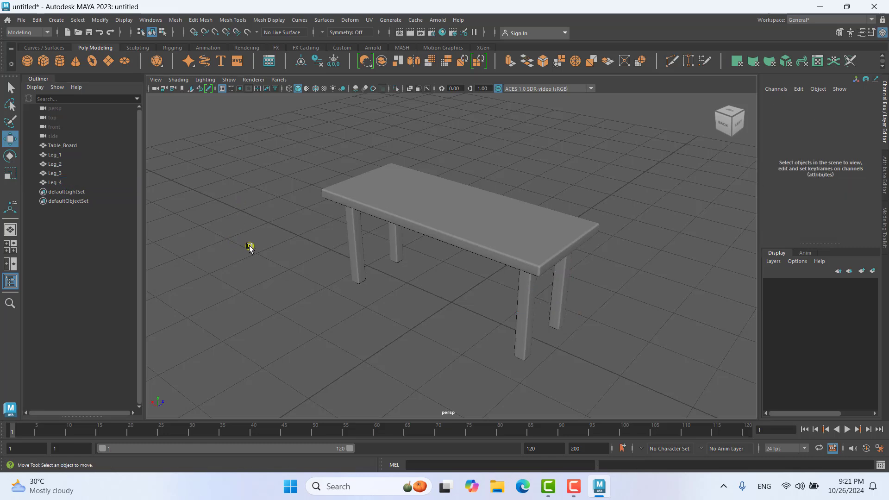
- Check the new names by selecting each object, ending with Table_Board selected
left_click(62, 146)
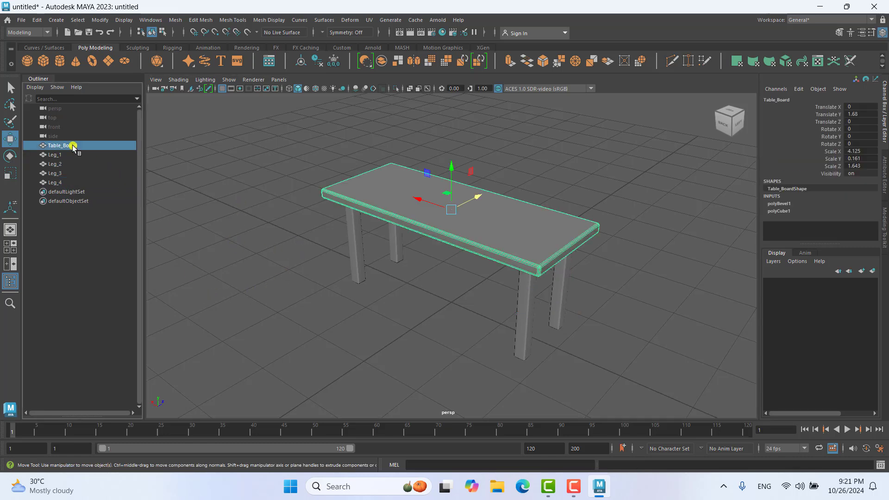
left_click(56, 156)
left_click(56, 164)
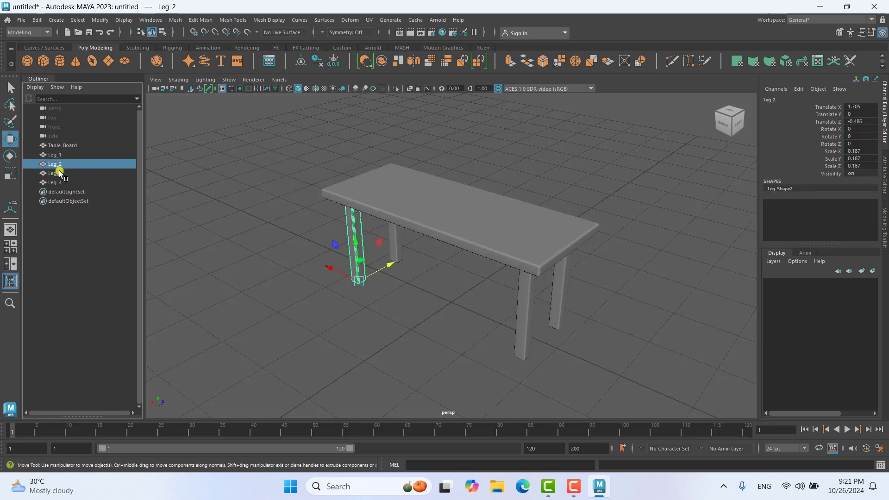
left_click(58, 183)
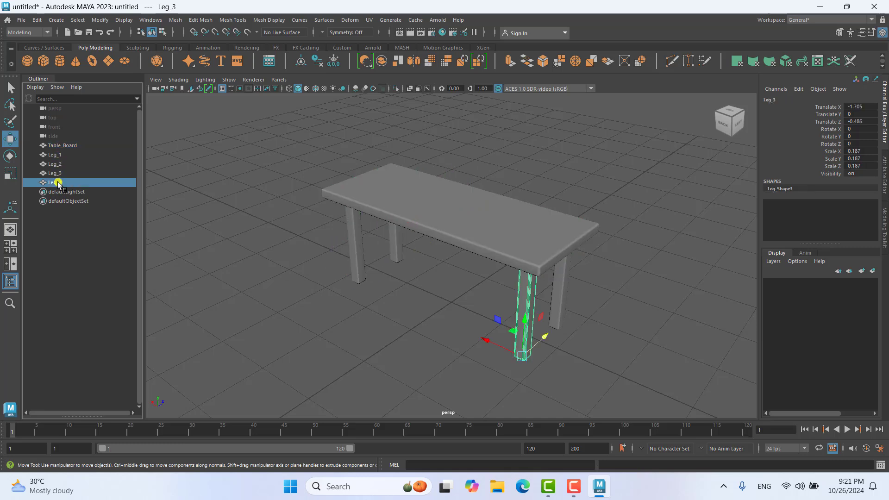
left_click(60, 146)
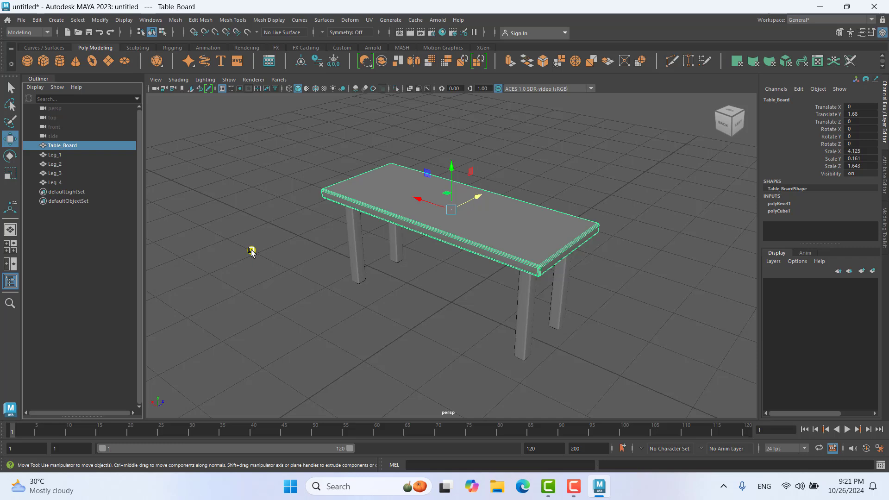
left_click(127, 20)
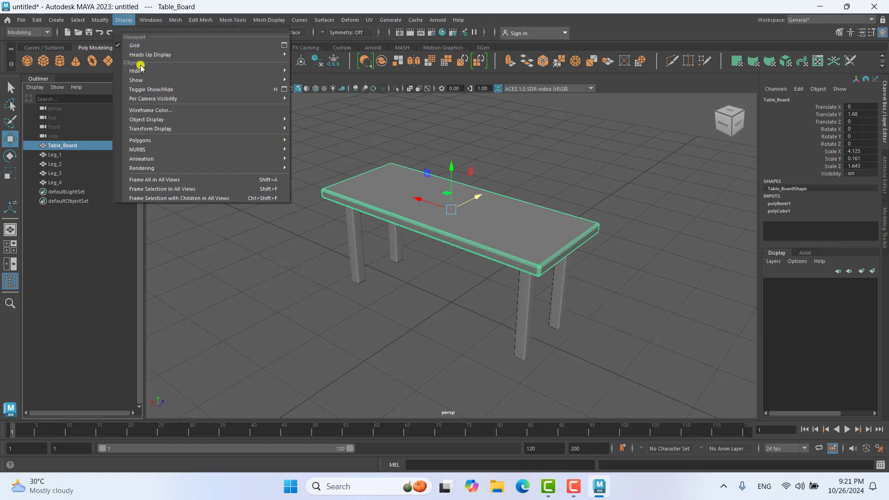
mouse_move(134, 71)
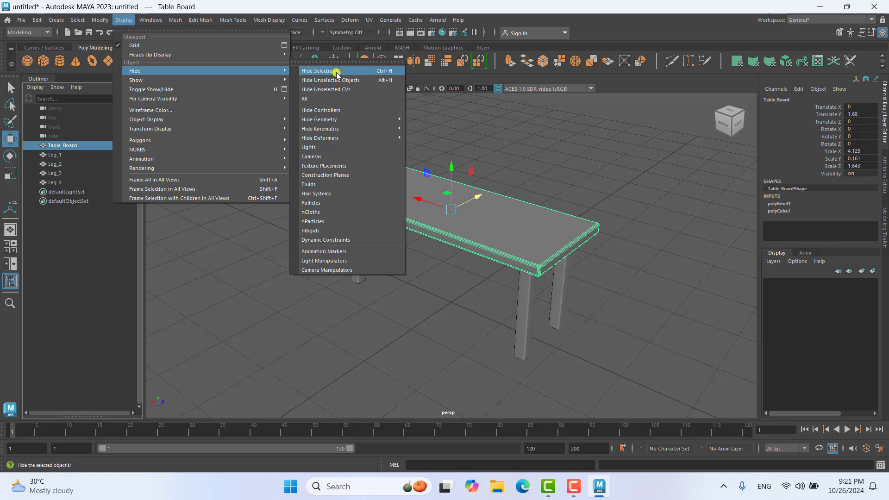
left_click(374, 74)
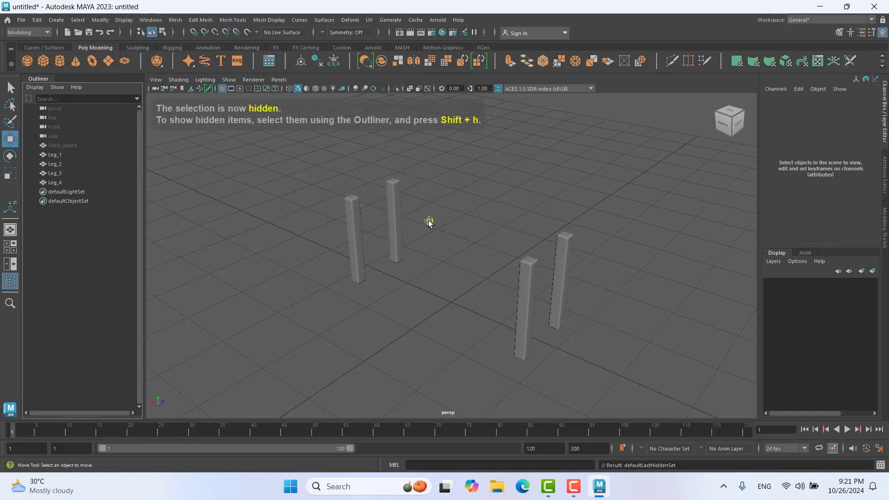
scroll(383, 240, "up", 3)
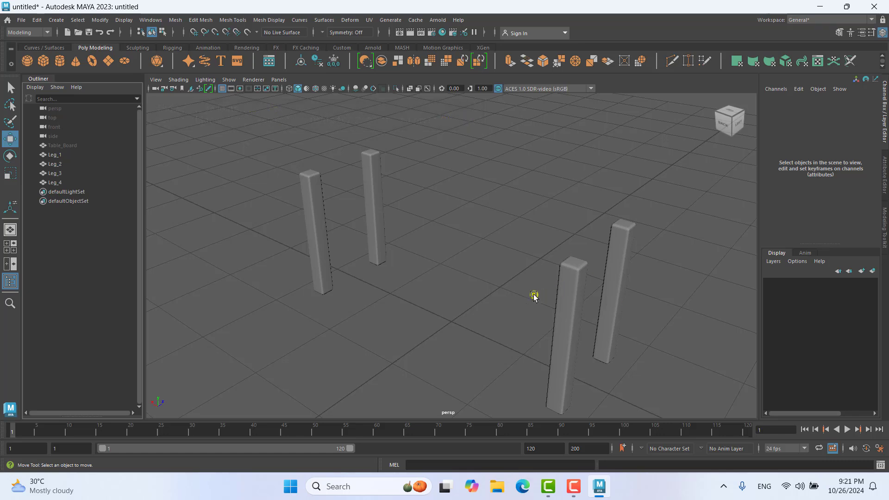
scroll(533, 296, "down", 2)
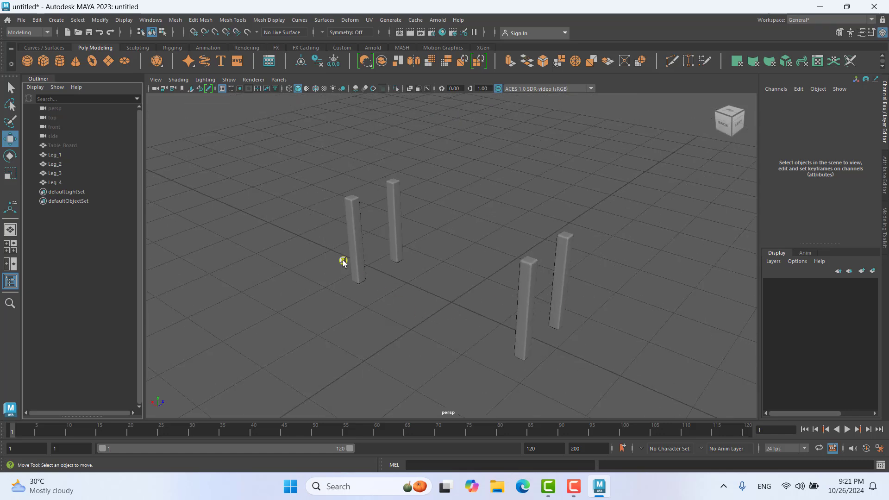
left_click(124, 20)
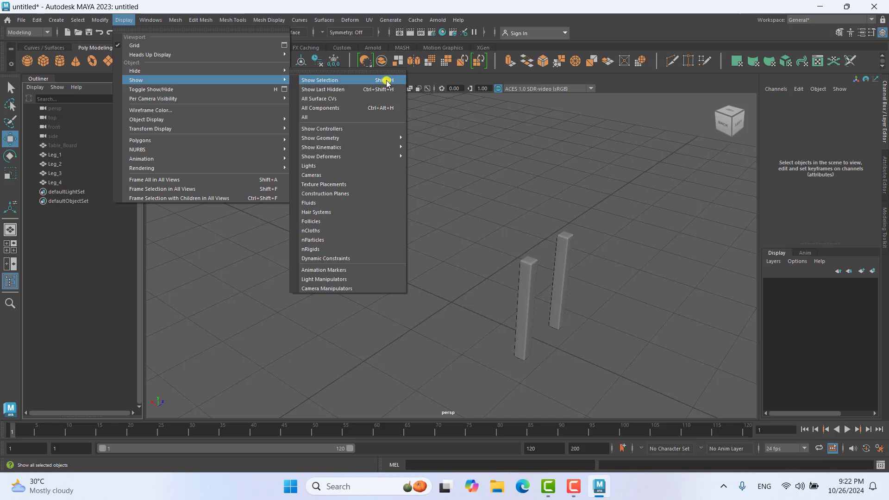
left_click(482, 207)
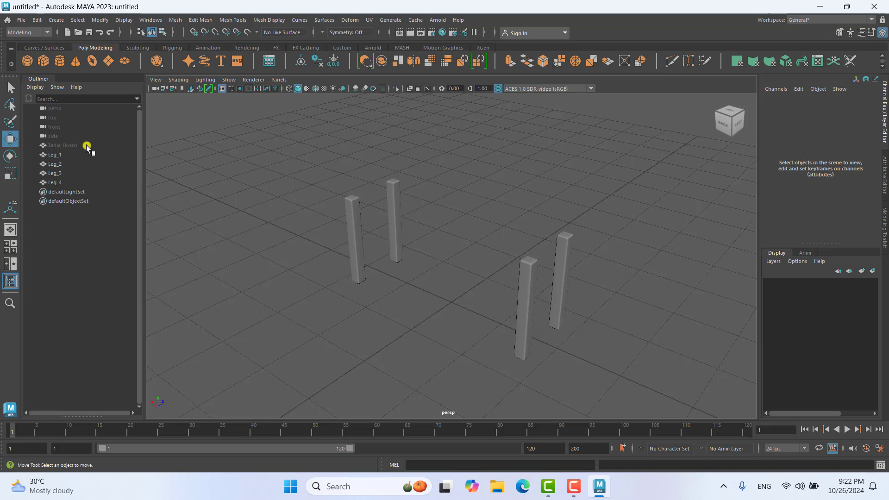
left_click(125, 23)
mouse_move(206, 80)
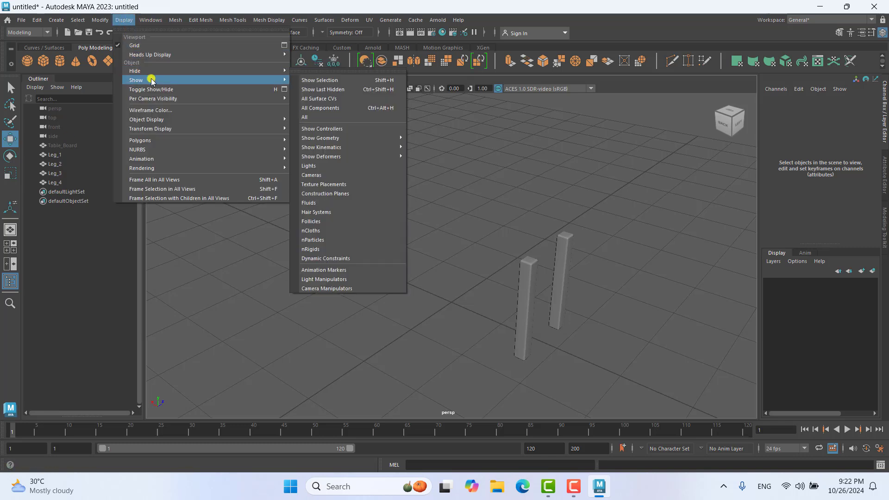
left_click(353, 82)
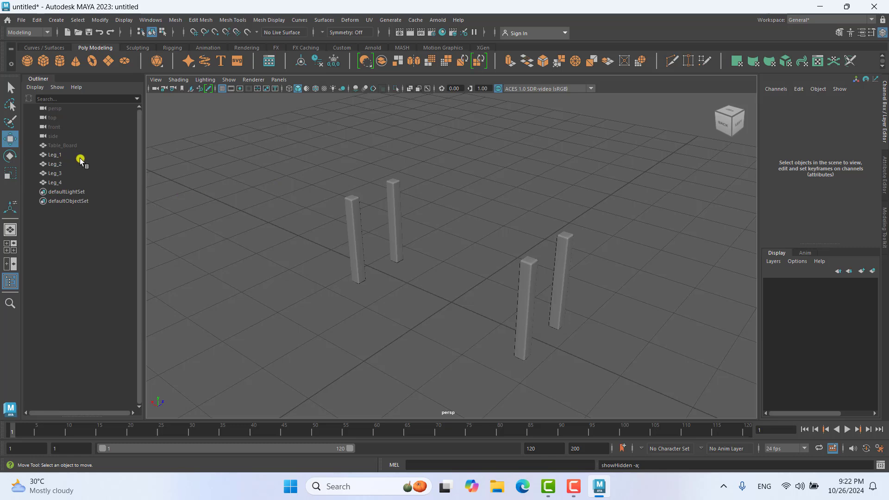
- Select the hidden Table_Board in the Outliner and unhide it with Display > Show > Show Selection
left_click(59, 164)
left_click(62, 145)
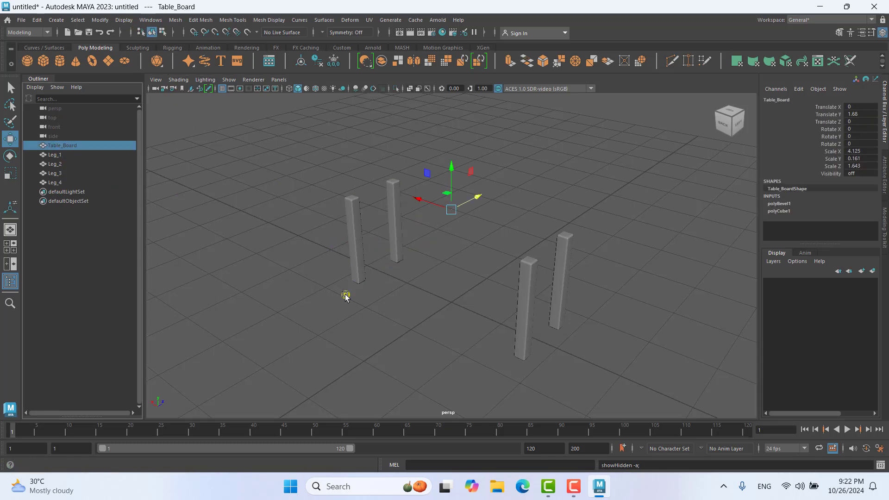
left_click(84, 285)
left_click(65, 145)
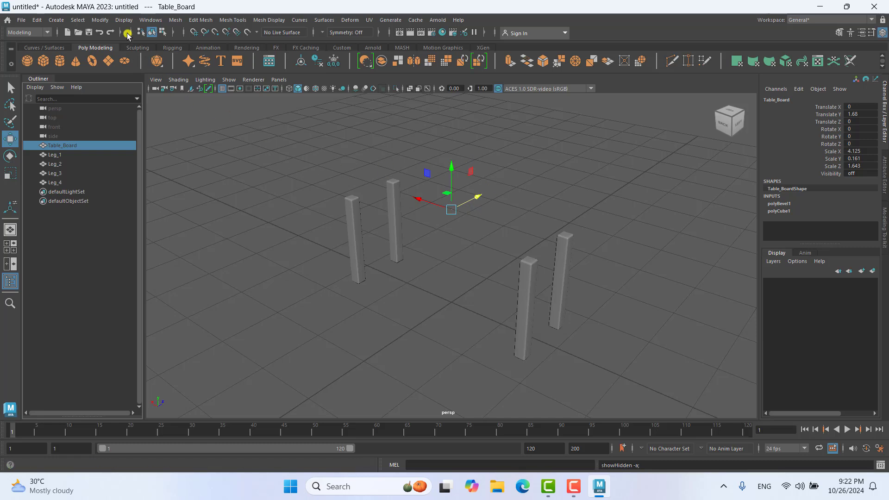
left_click(124, 20)
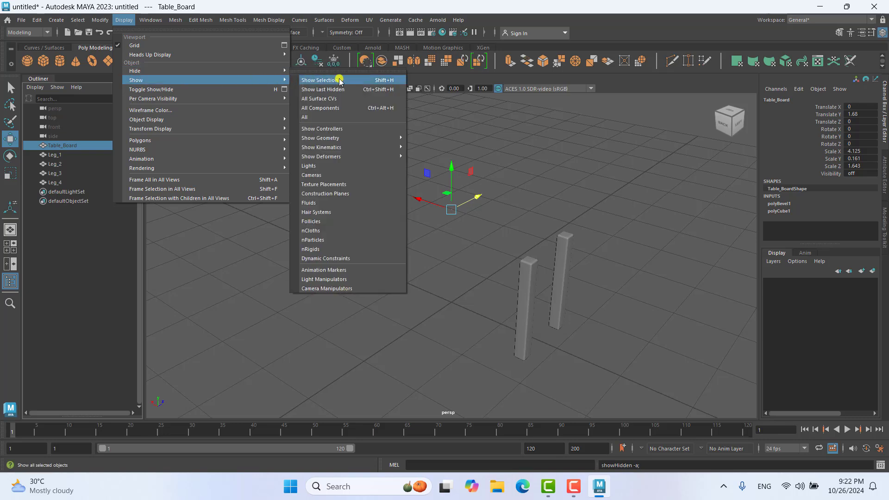
left_click(340, 80)
left_click(598, 168)
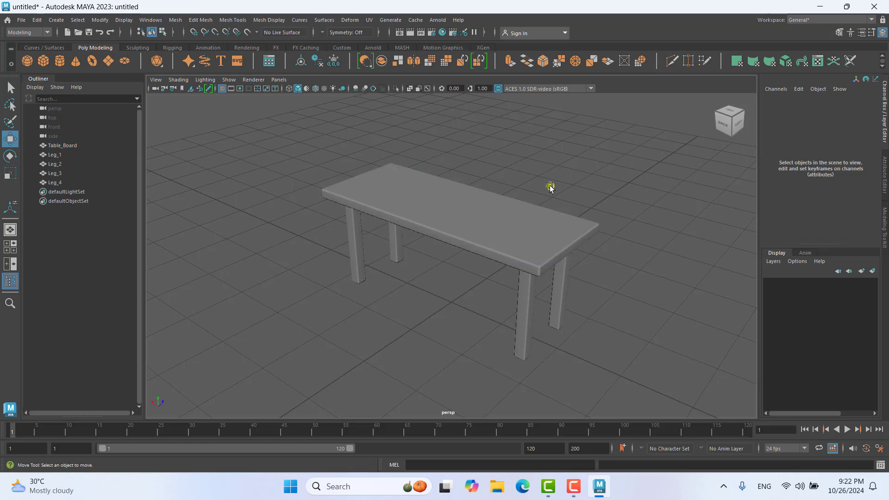
left_click(448, 235)
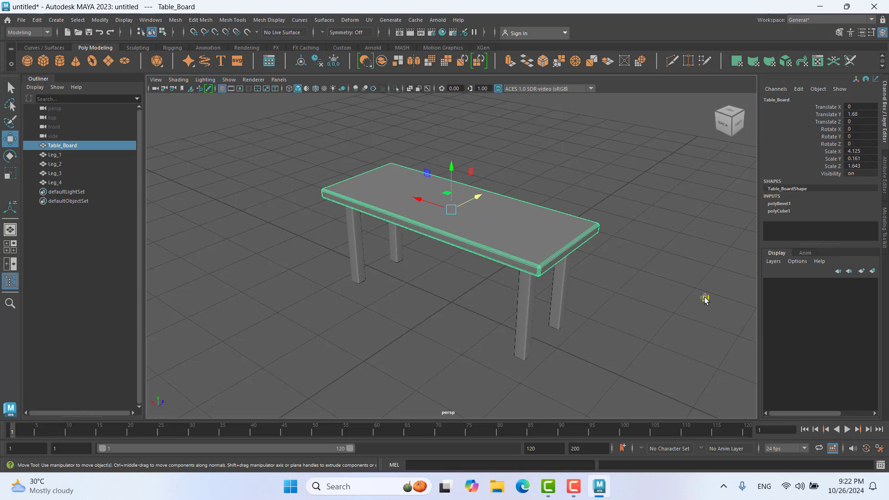
- With Table_Board selected, hide the four legs using Hide Unselected Objects
mouse_move(617, 297)
left_mouse_down("alt")
mouse_move(623, 263)
mouse_move(613, 276)
mouse_move(626, 293)
left_mouse_up("alt")
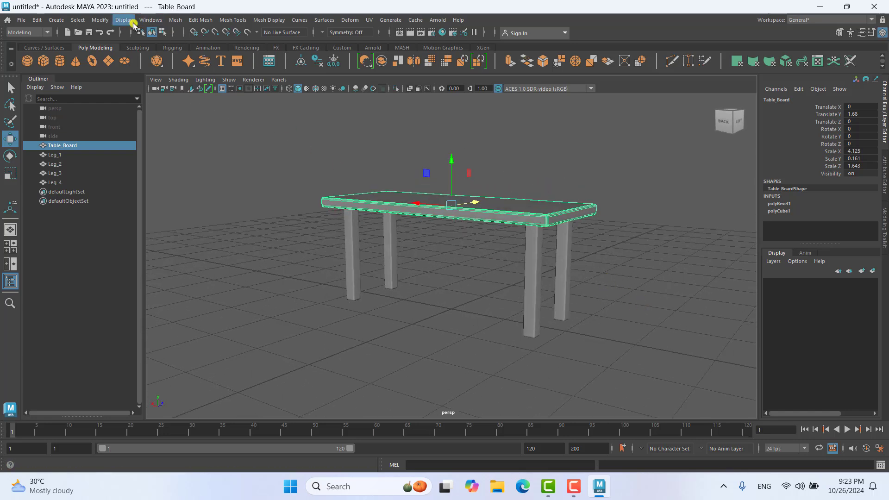
left_click(126, 24)
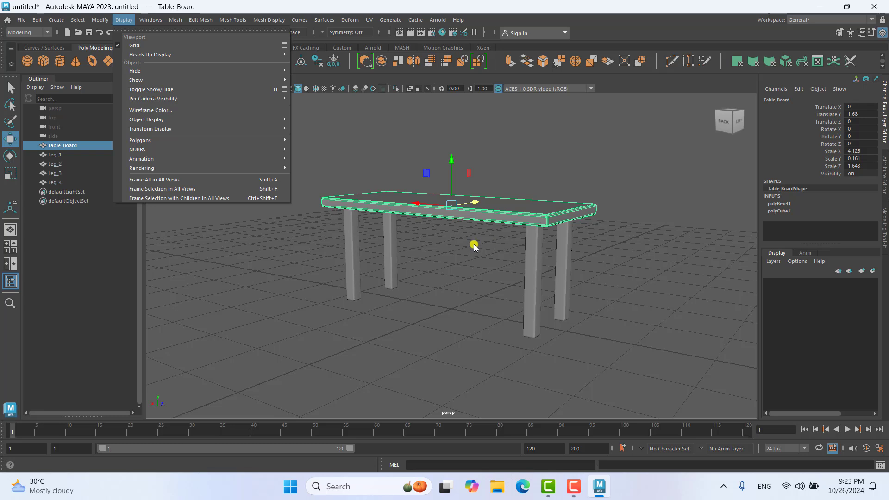
mouse_move(204, 71)
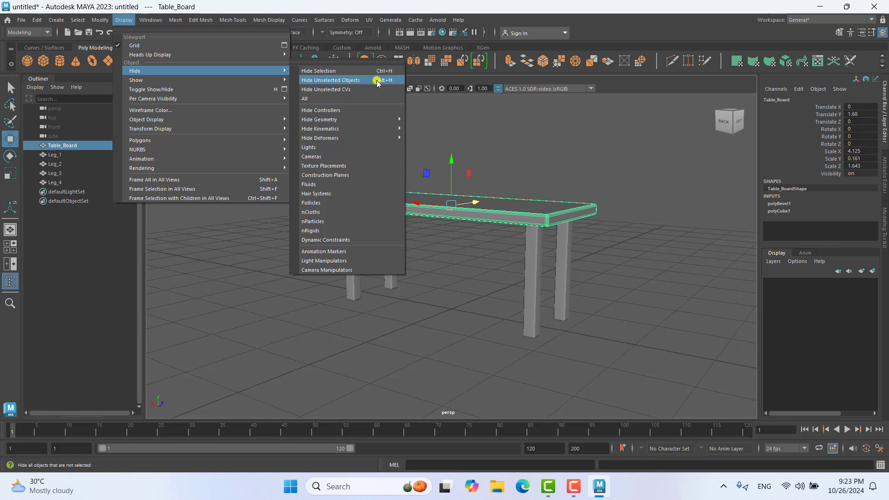
left_click(377, 80)
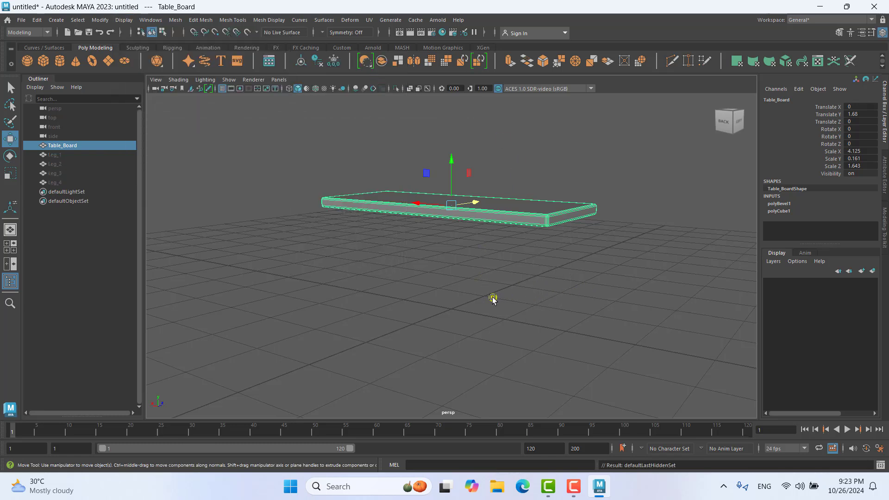
left_click(123, 20)
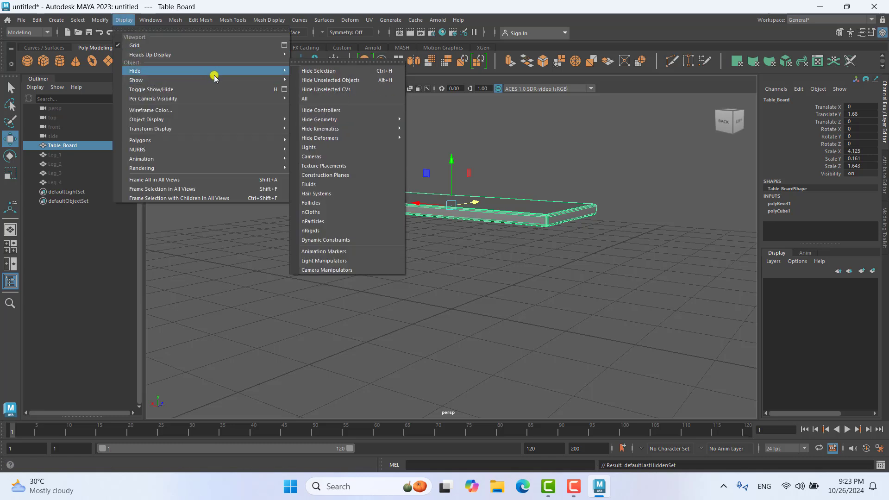
mouse_move(137, 80)
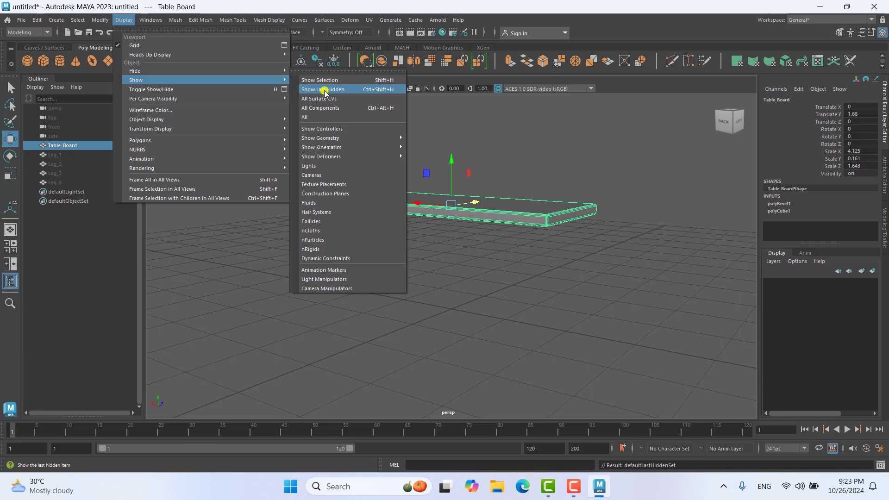
- Restore the legs with Show Last Hidden, then toggle Leg_2's visibility with Ctrl+H
left_click(378, 90)
left_click(575, 158)
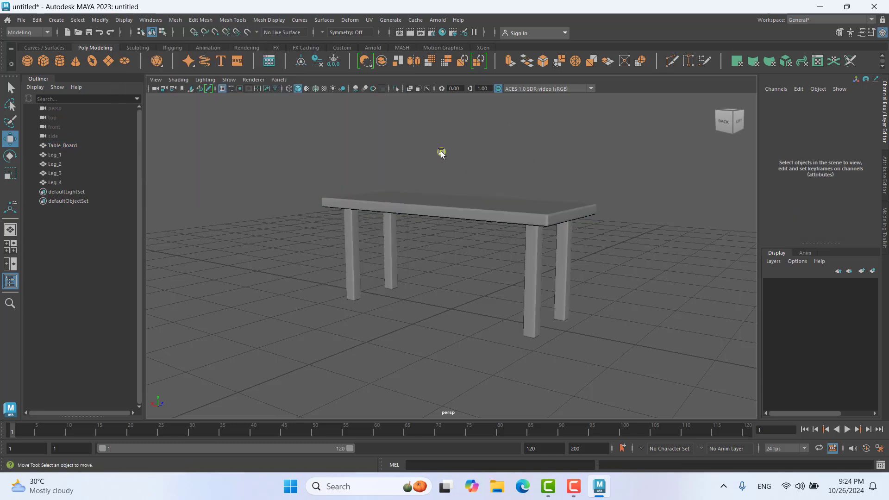
left_click(354, 255)
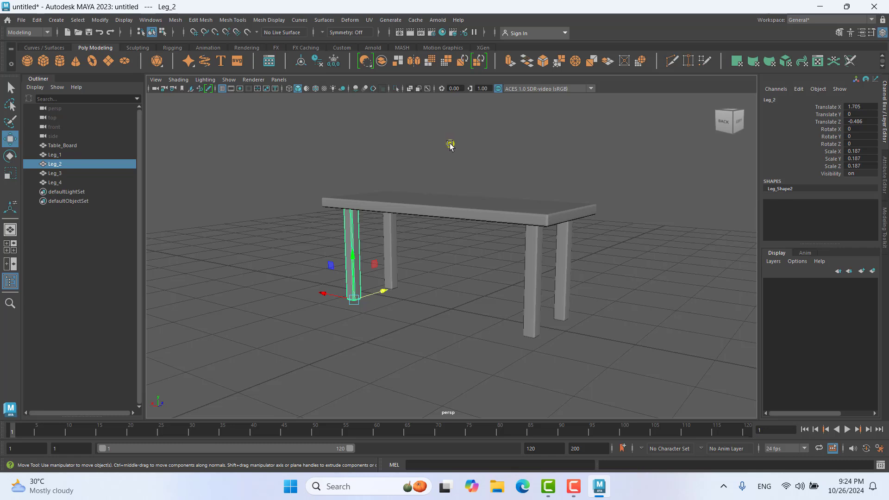
key("ctrl+h")
key("ctrl+h")
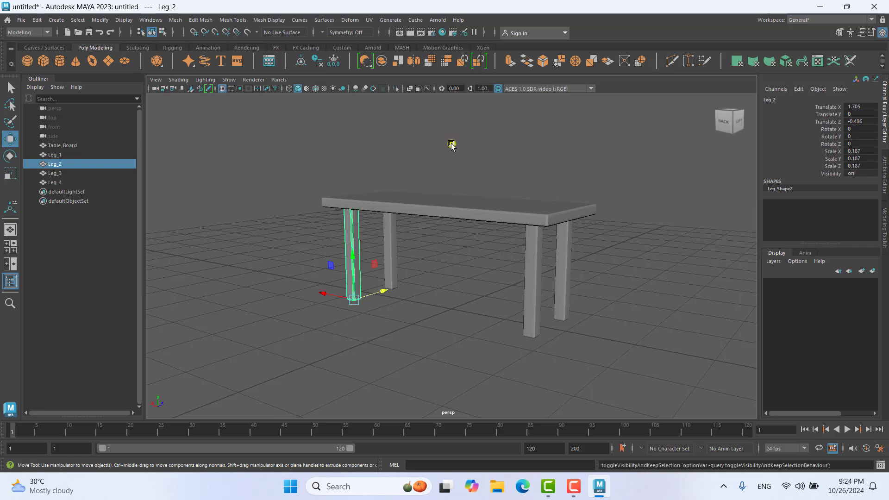
- Toggle Table_Board's visibility with Ctrl+H, ending with the tabletop selected
left_click(447, 200)
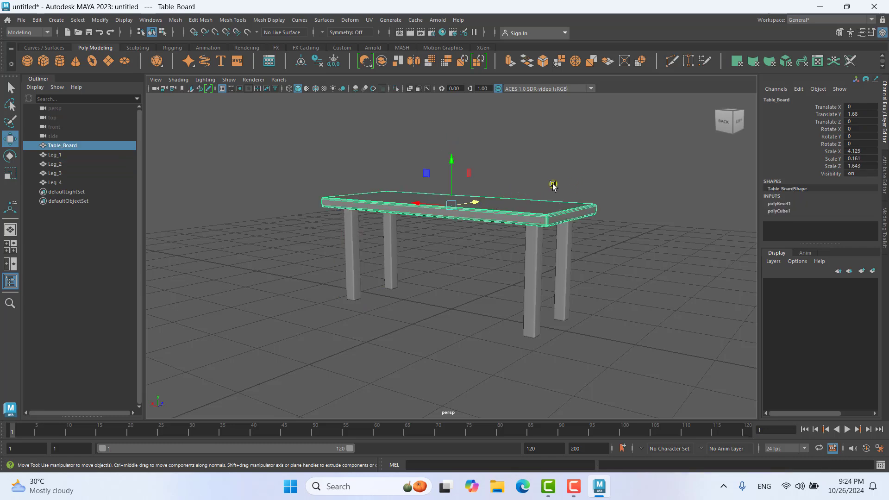
key("ctrl+h")
key("ctrl+h")
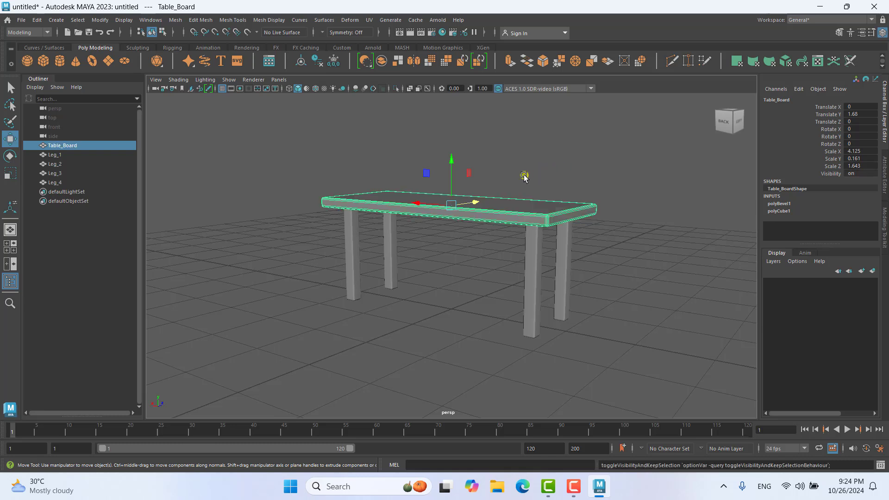
left_click(438, 306)
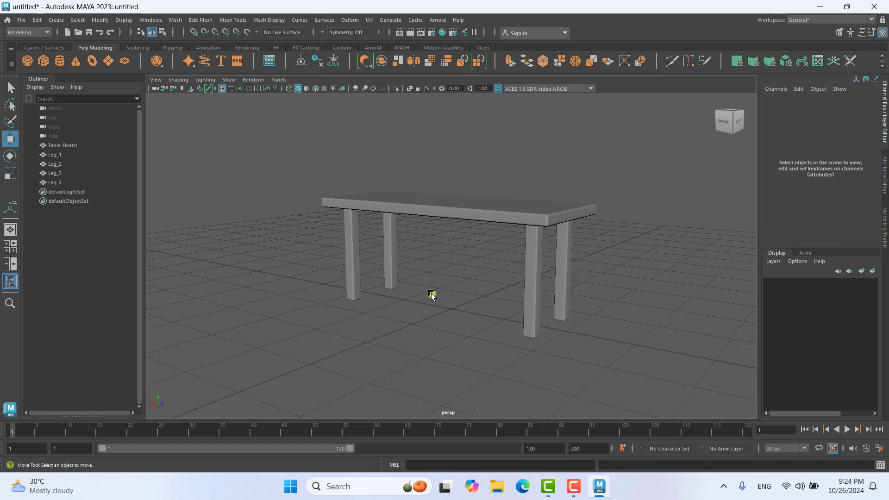
left_click(427, 211)
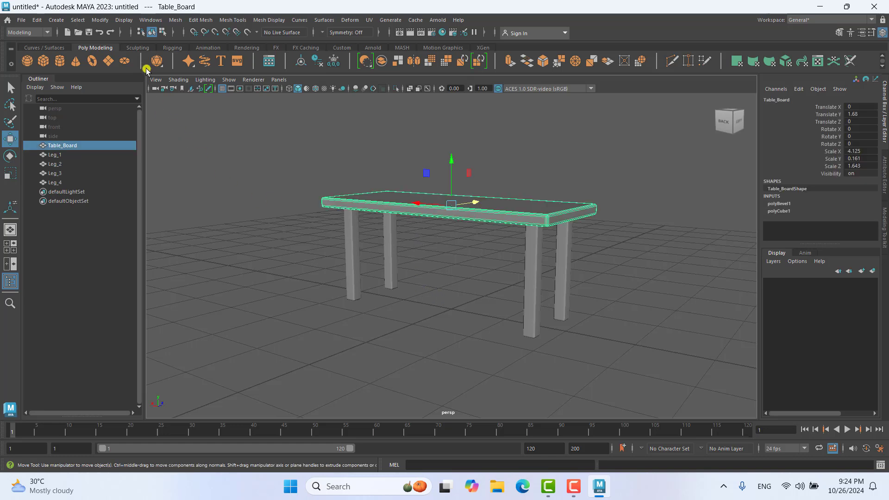
left_click(125, 21)
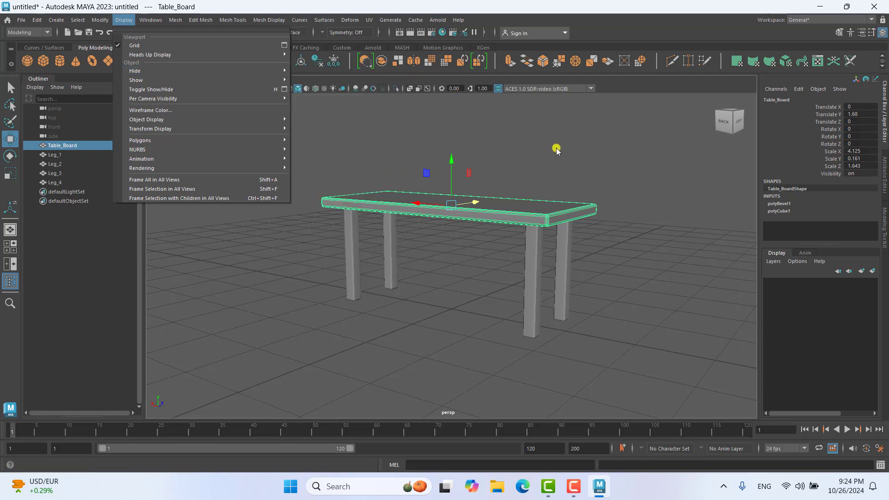
key("h")
key("h")
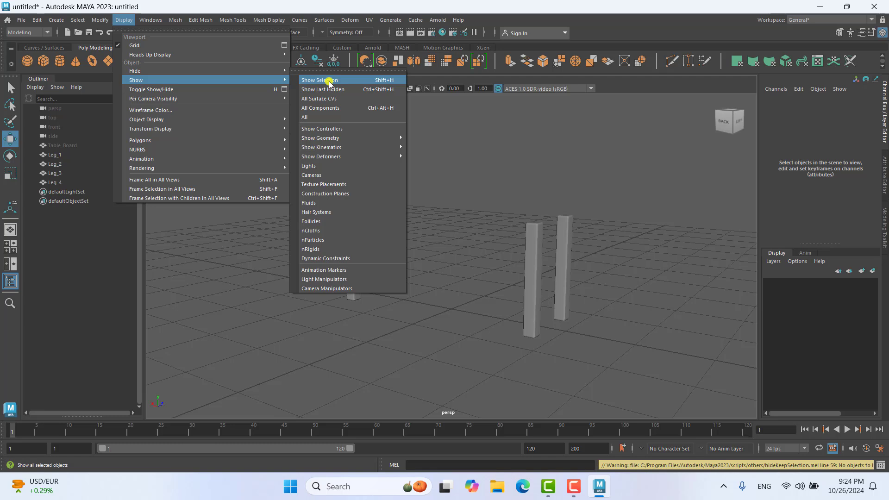
left_click(329, 81)
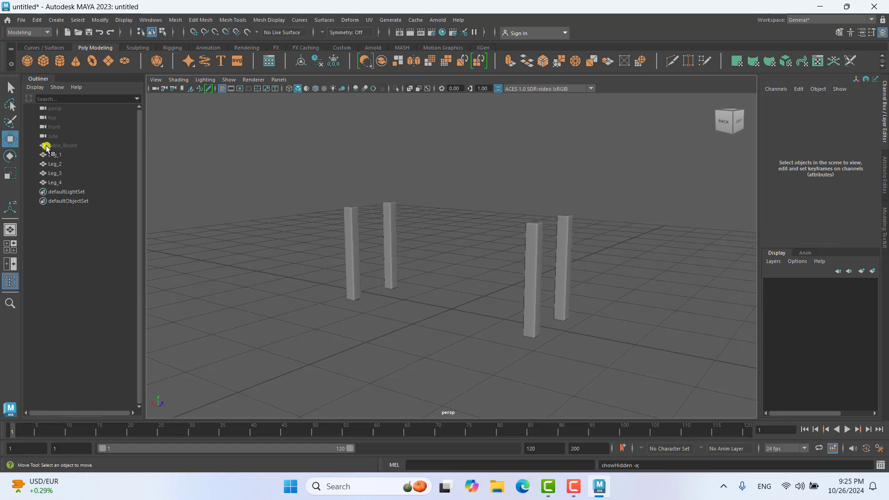
left_click(64, 146)
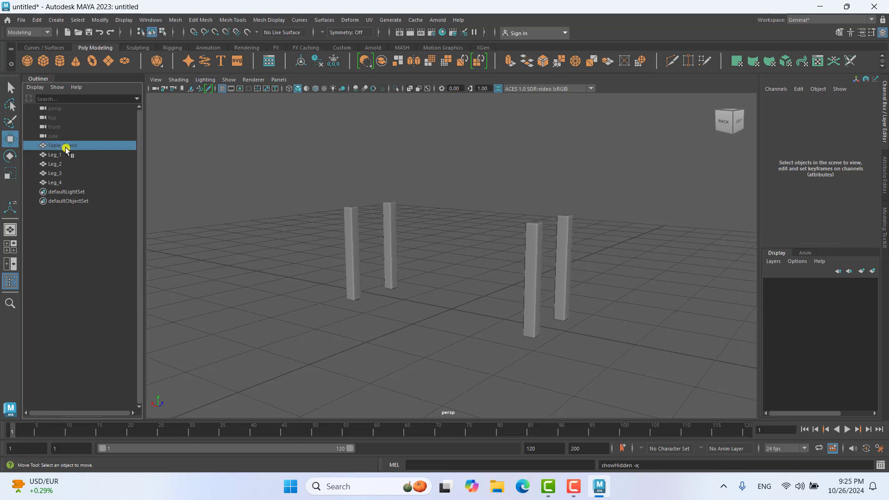
left_click(122, 21)
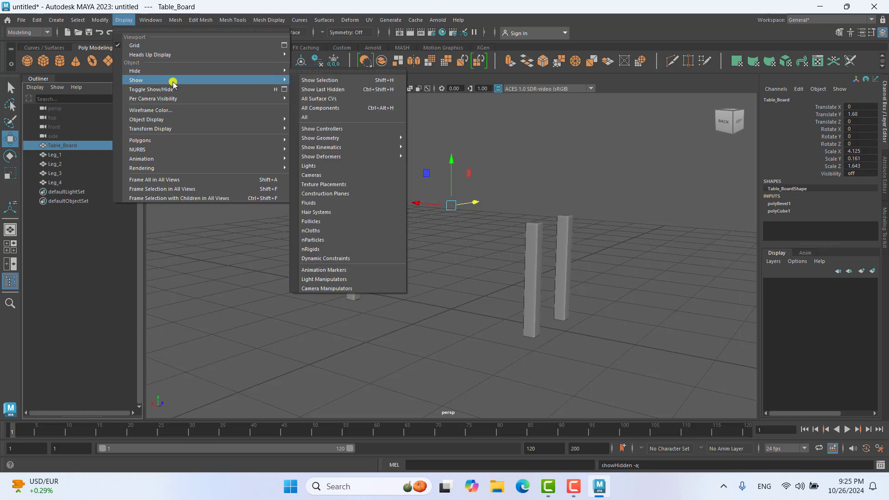
left_click(369, 81)
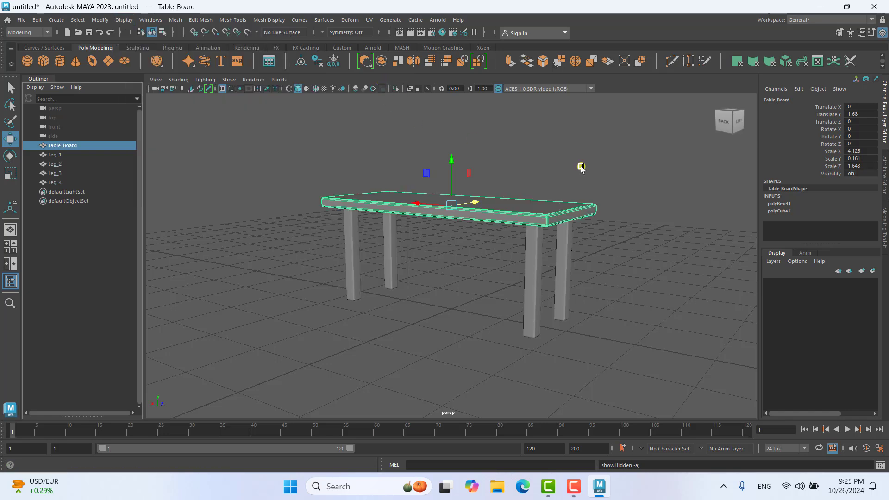
left_click(597, 176)
mouse_move(482, 278)
left_mouse_down("alt")
mouse_move(536, 213)
mouse_move(598, 211)
mouse_move(566, 197)
left_mouse_up("alt")
scroll(566, 196, "up", 3)
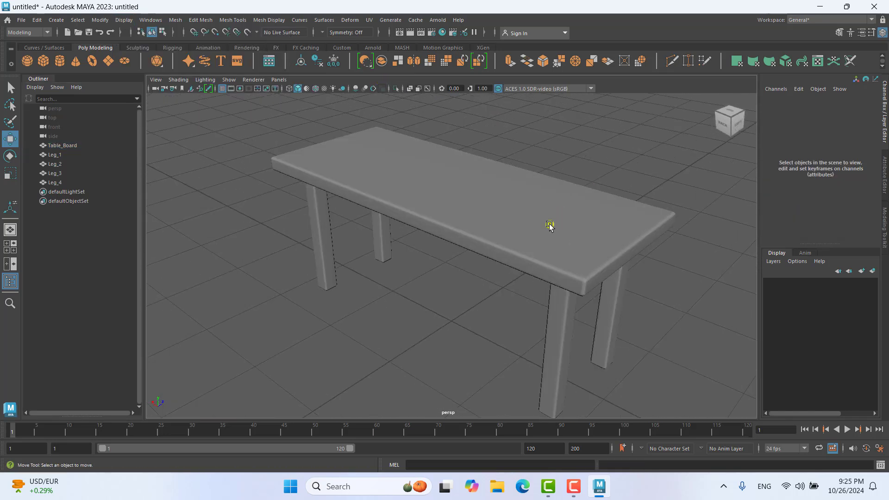